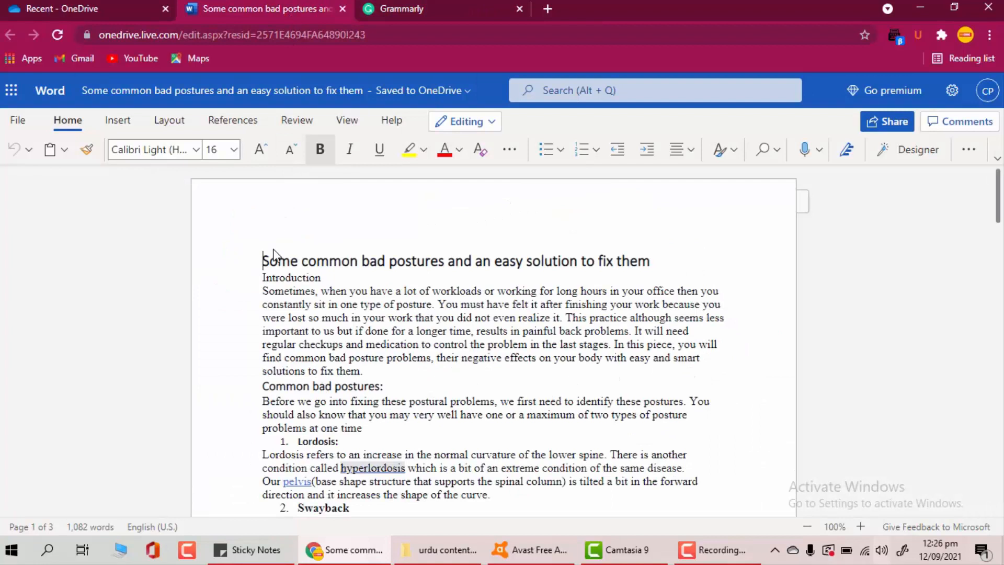
Copy the passage from the title through the paragraph ending "problems at one time" in the Word document
{"action": "left_click", "coordinate": [491, 7]}
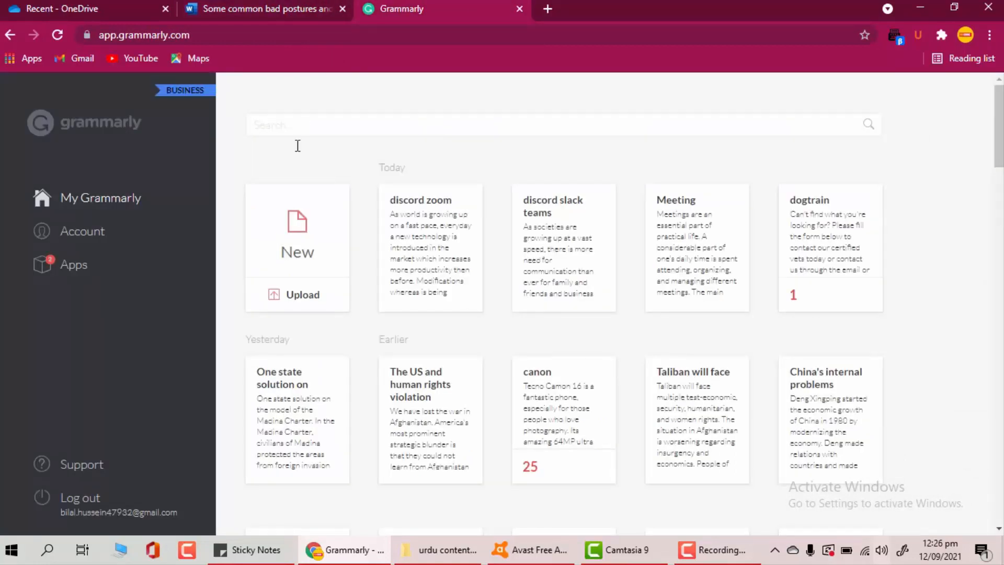
{"action": "left_click", "coordinate": [323, 5]}
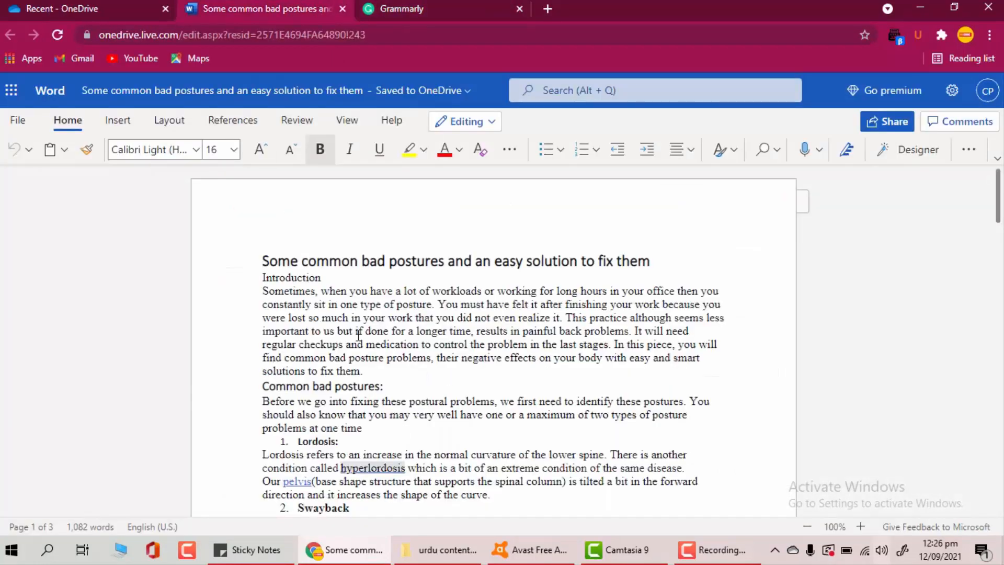
{"action": "scroll", "coordinate": [360, 270], "scroll_direction": "down", "scroll_amount": 2}
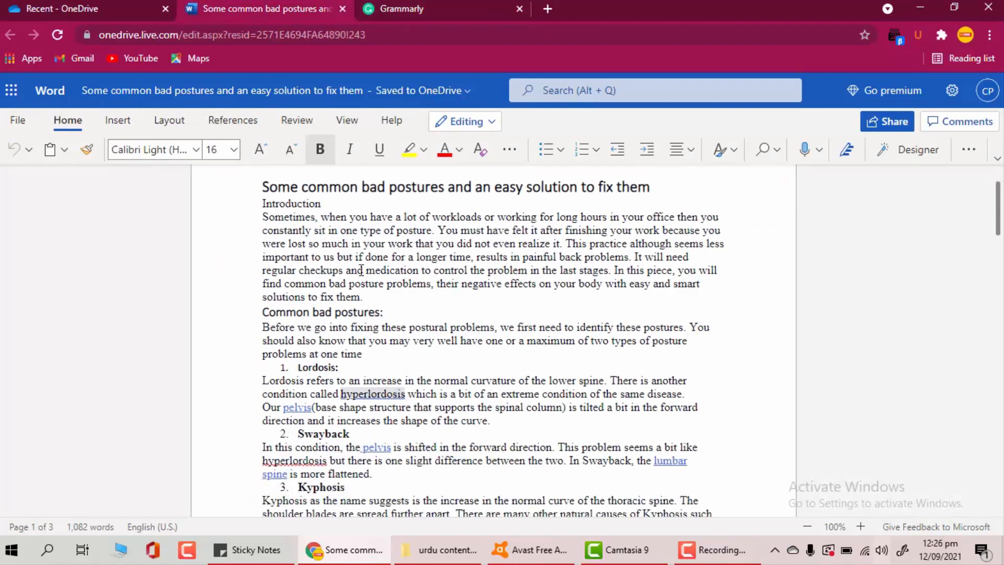
{"action": "scroll", "coordinate": [305, 274], "scroll_direction": "up", "scroll_amount": 2}
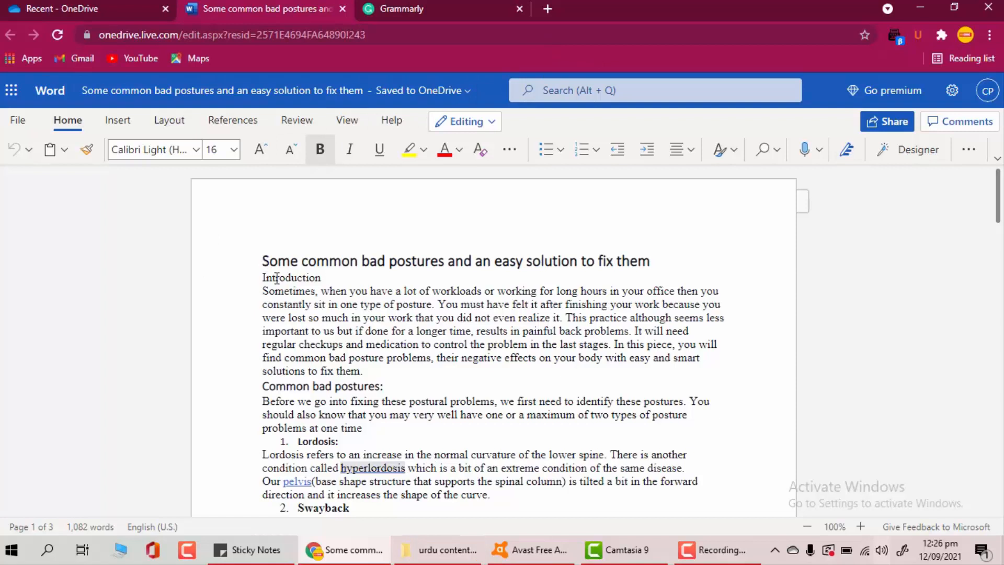
{"action": "left_click_drag", "start_coordinate": [277, 277], "coordinate": [383, 427]}
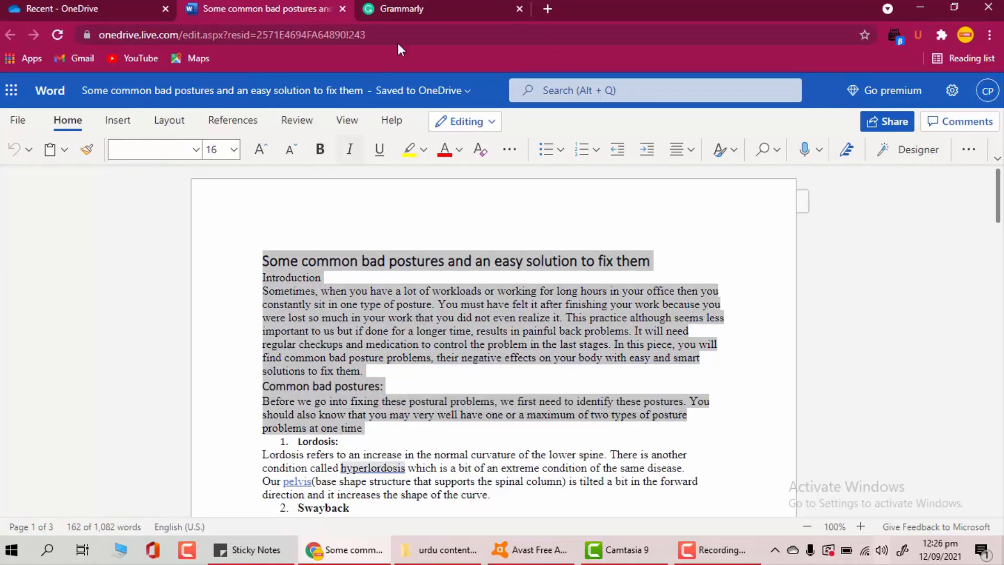
Switch to Grammarly, create a new document and paste the copied passage into it
{"action": "left_click", "coordinate": [445, 7]}
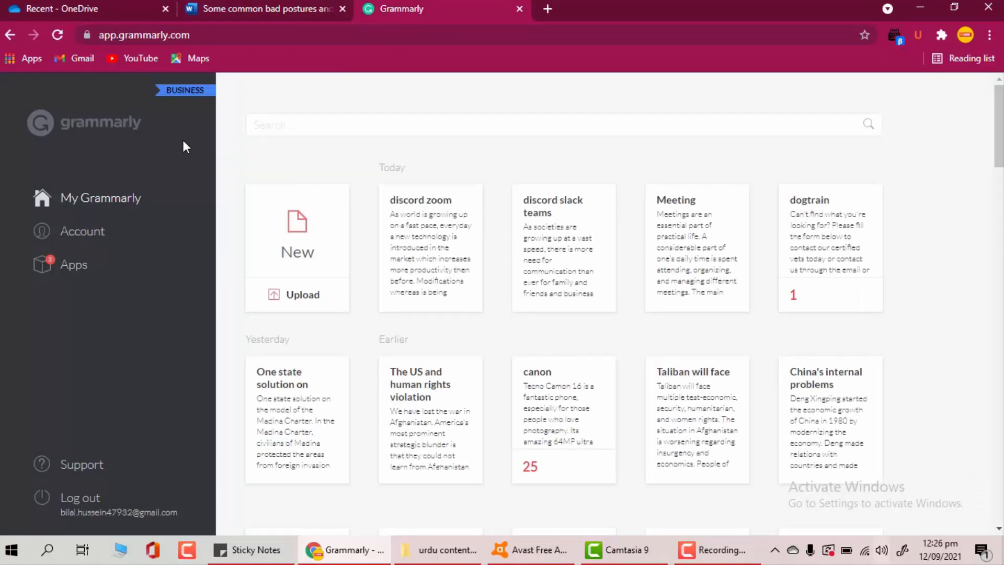
{"action": "left_click", "coordinate": [309, 239]}
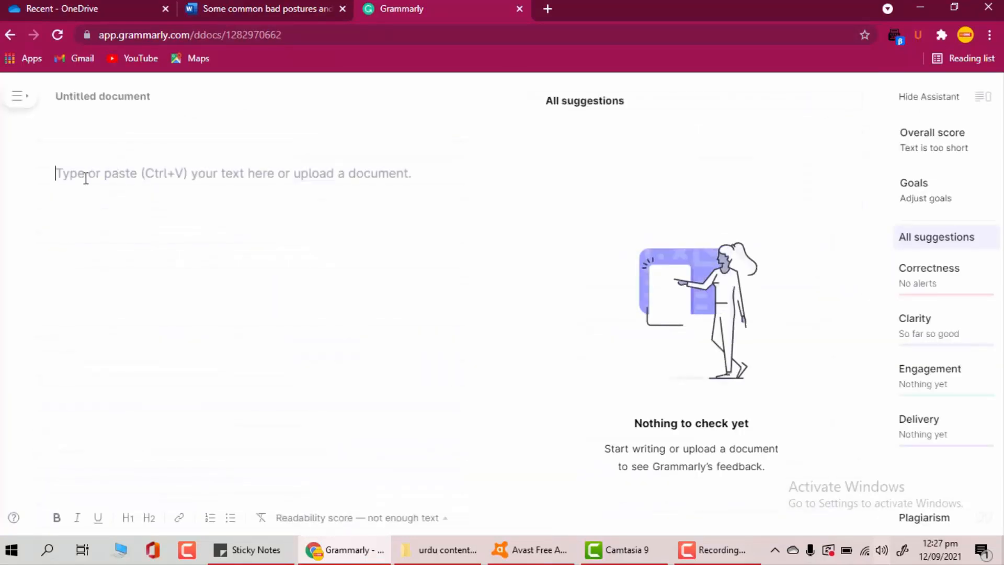
{"action": "key", "text": "ctrl+v"}
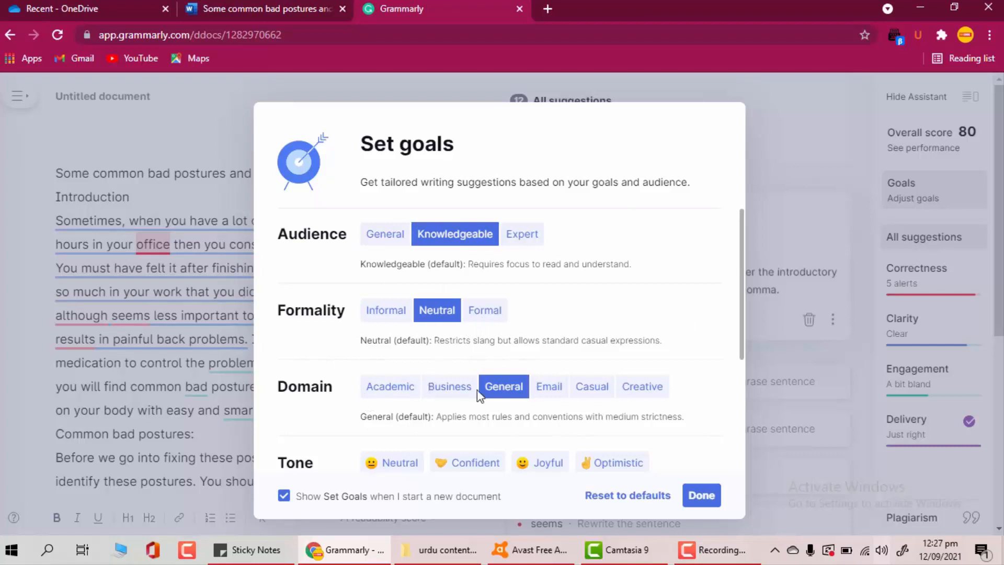
Set the writing goals to Neutral, Optimistic and Analytical tones with the Inform intent, keeping the General domain, and apply them
{"action": "scroll", "coordinate": [631, 403], "scroll_direction": "down", "scroll_amount": 3}
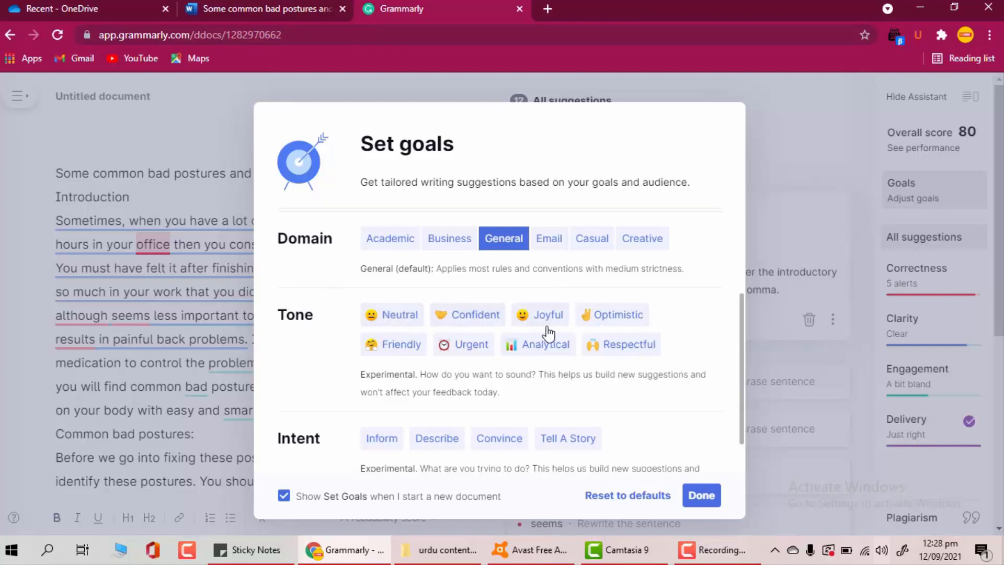
{"action": "left_click", "coordinate": [623, 311]}
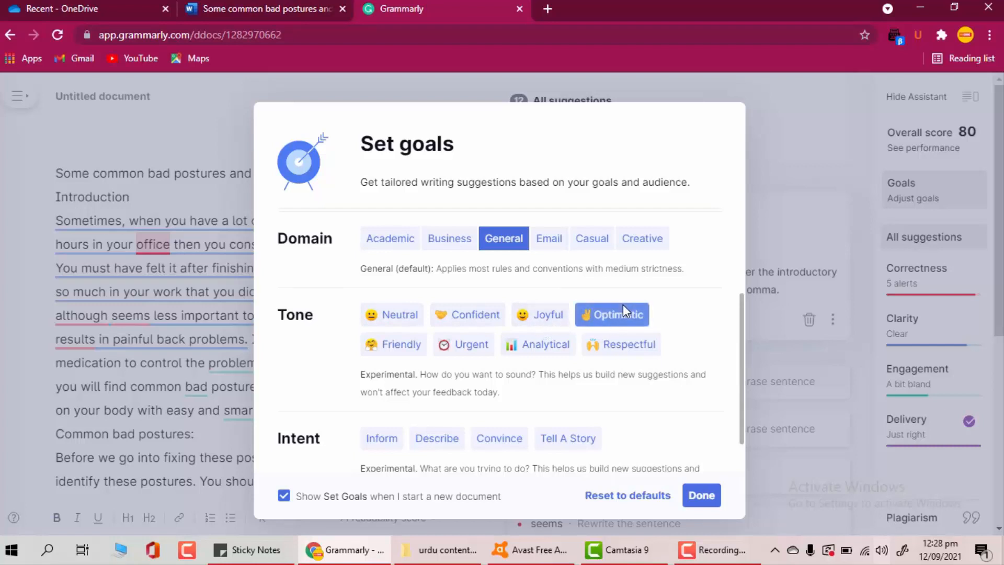
{"action": "left_click", "coordinate": [532, 349]}
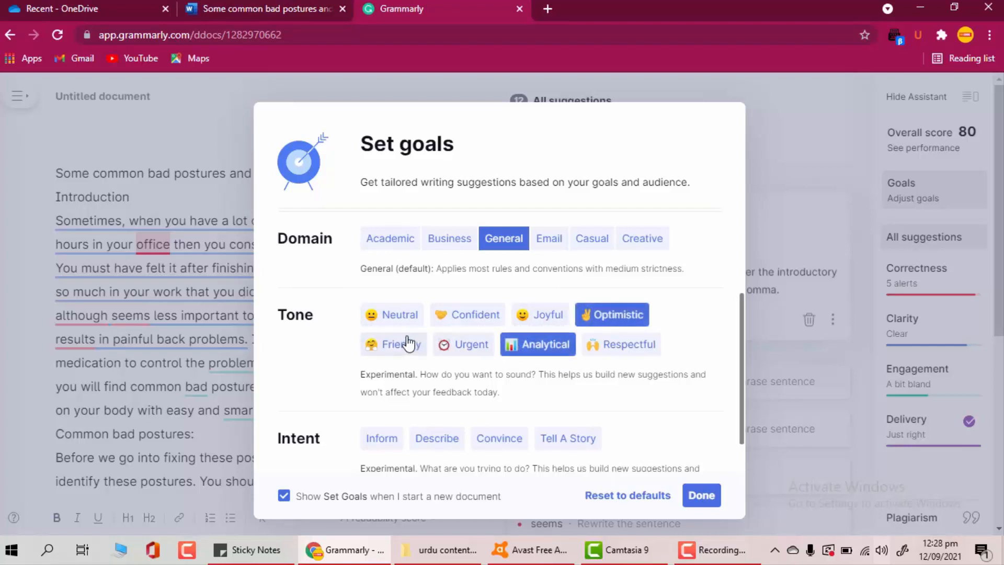
{"action": "left_click", "coordinate": [390, 316]}
{"action": "scroll", "coordinate": [418, 319], "scroll_direction": "down", "scroll_amount": 1}
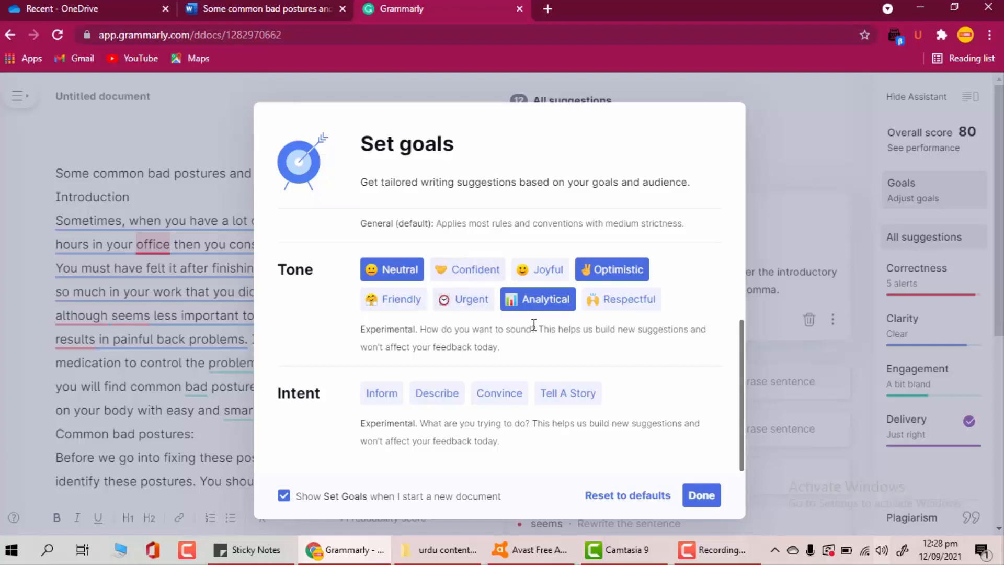
{"action": "left_click", "coordinate": [391, 403]}
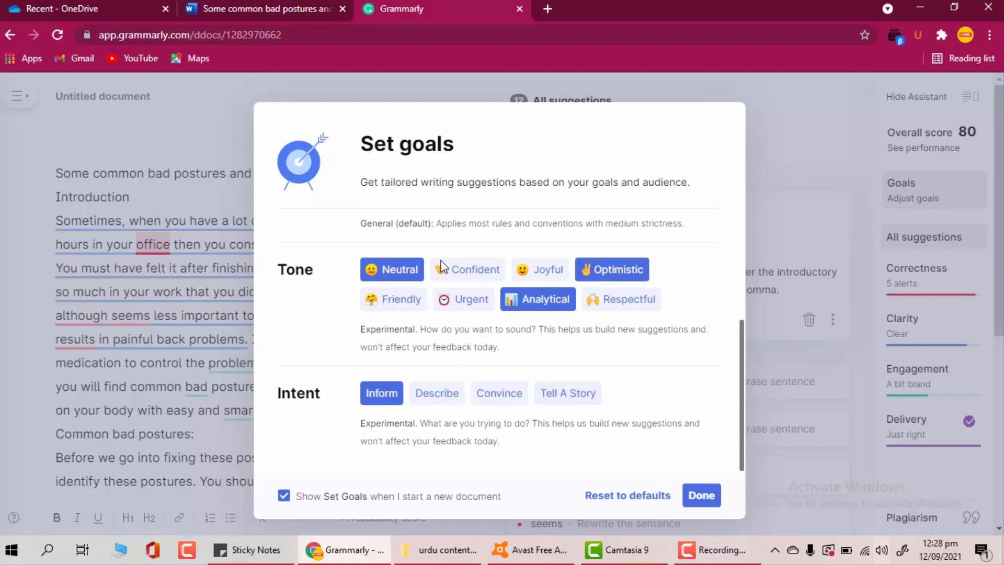
{"action": "scroll", "coordinate": [503, 380], "scroll_direction": "up", "scroll_amount": 5}
{"action": "scroll", "coordinate": [528, 319], "scroll_direction": "down", "scroll_amount": 5}
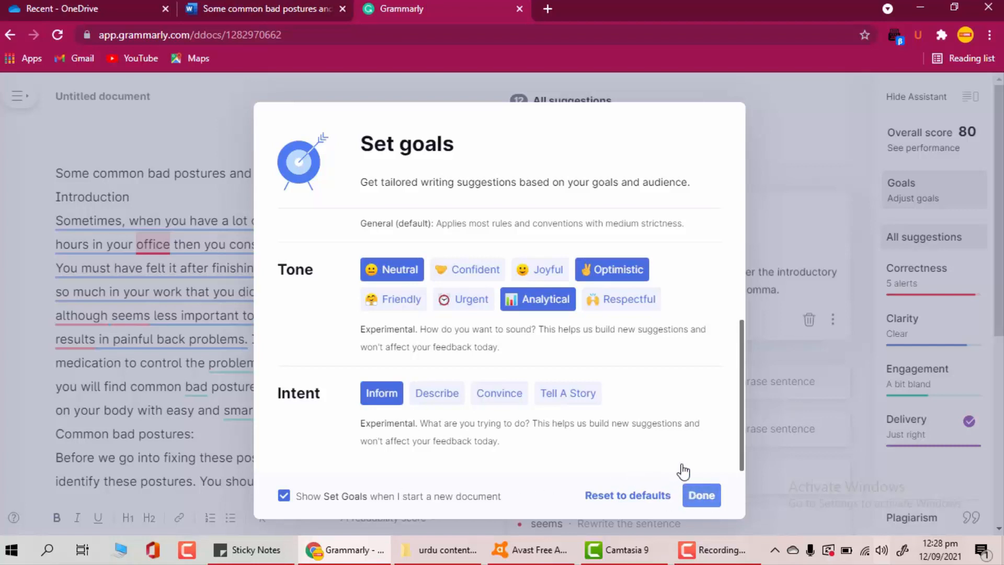
{"action": "left_click", "coordinate": [699, 494]}
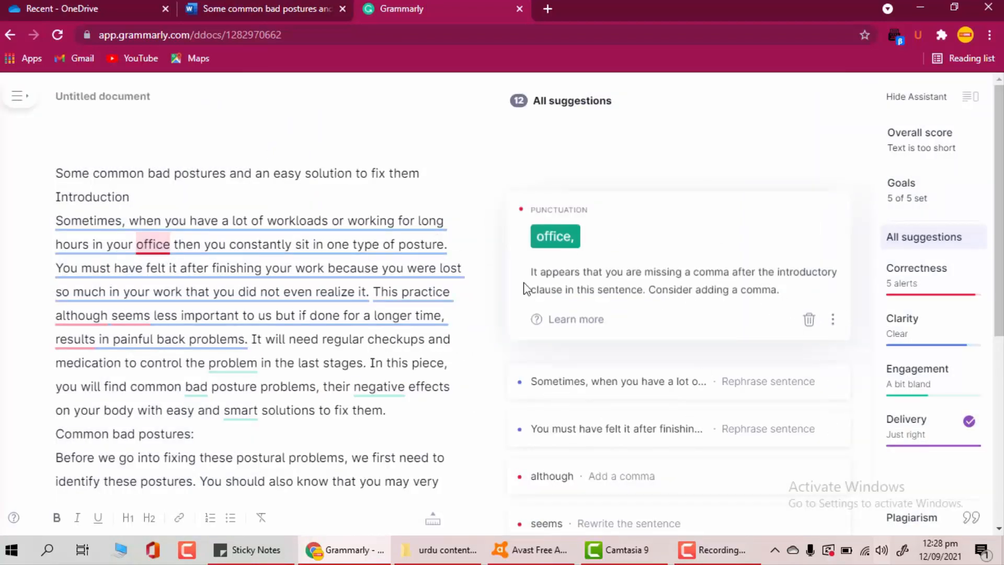
Accept the comma after "office" and the suggested rephrasings of the "Sometimes, when you have" and "You must have felt it" sentences
{"action": "scroll", "coordinate": [253, 324], "scroll_direction": "down", "scroll_amount": 6}
{"action": "scroll", "coordinate": [240, 320], "scroll_direction": "up", "scroll_amount": 5}
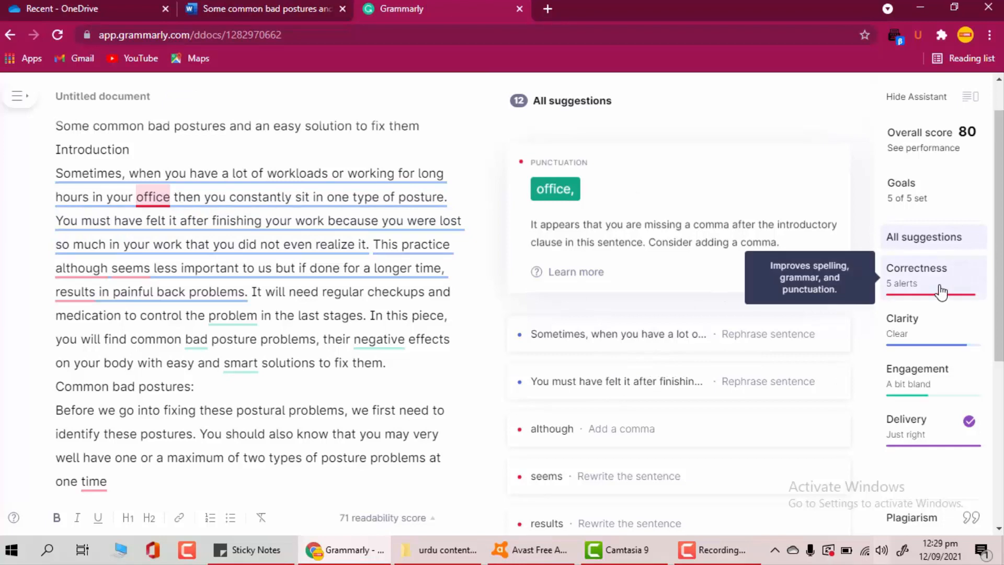
{"action": "left_click", "coordinate": [557, 196]}
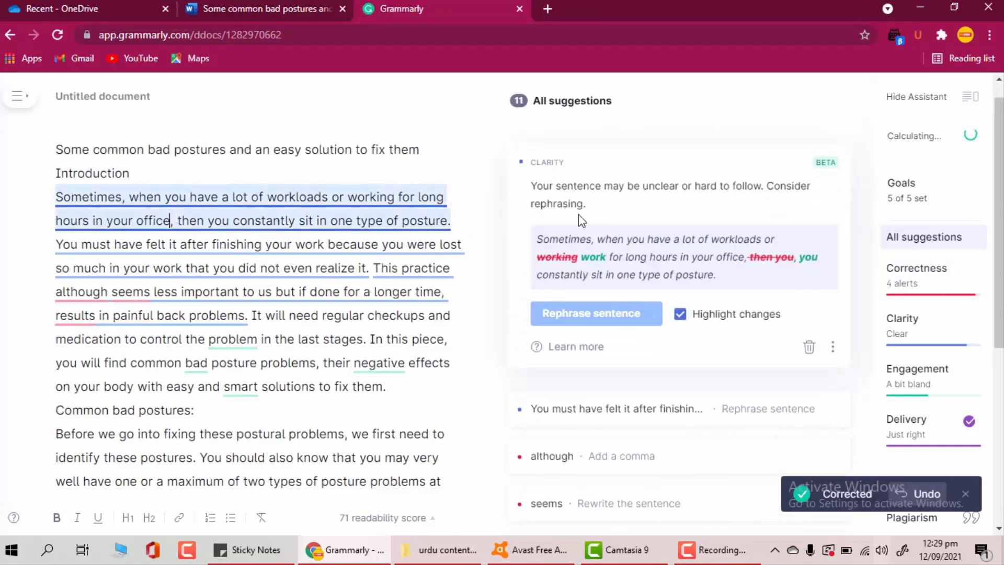
{"action": "left_click", "coordinate": [578, 313]}
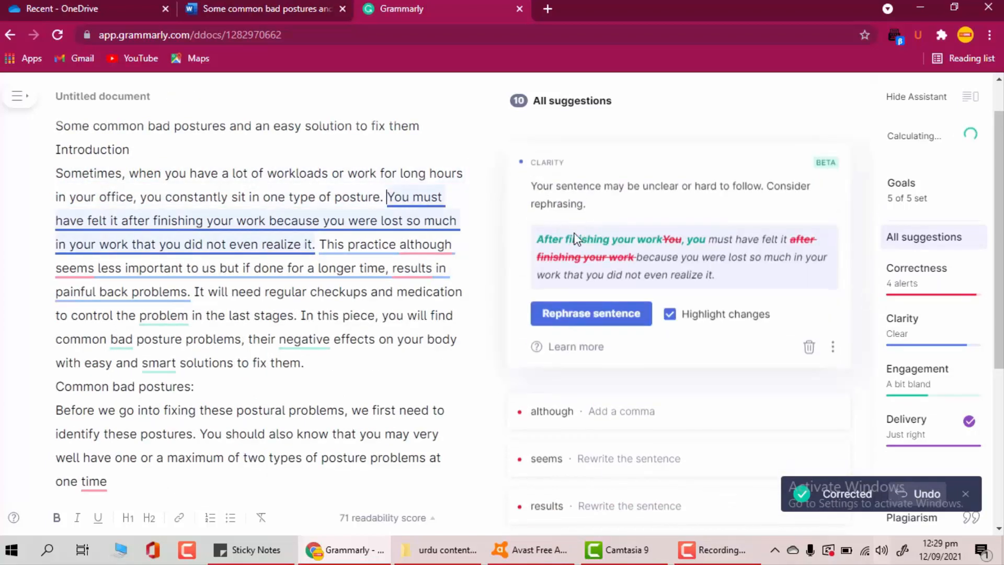
{"action": "left_click", "coordinate": [594, 315]}
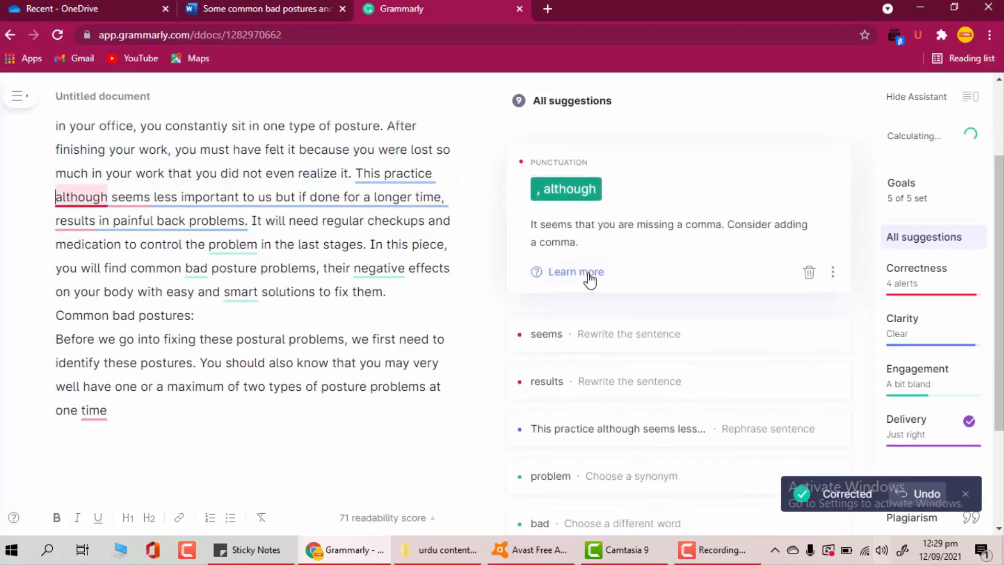
In the "This practice although seems" sentence, accept the comma before "although", dismiss the missing-subject alert and accept "it seems"
{"action": "left_click", "coordinate": [559, 193]}
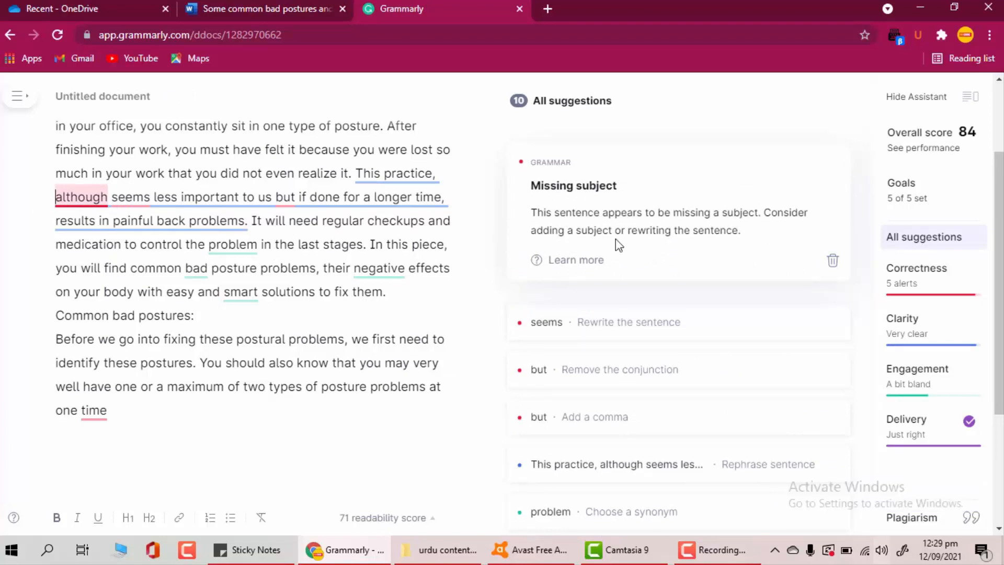
{"action": "left_click", "coordinate": [832, 260]}
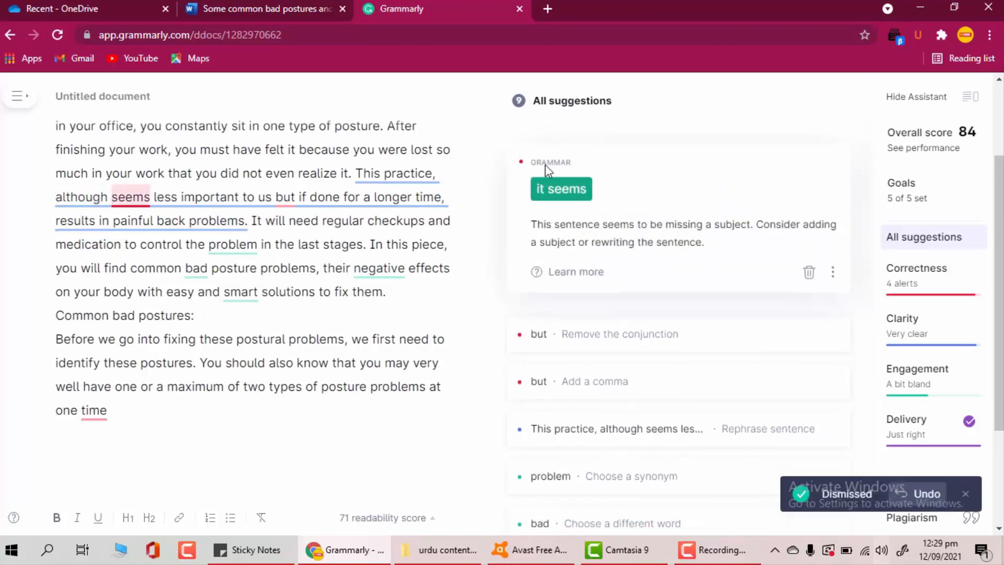
{"action": "left_click", "coordinate": [555, 194]}
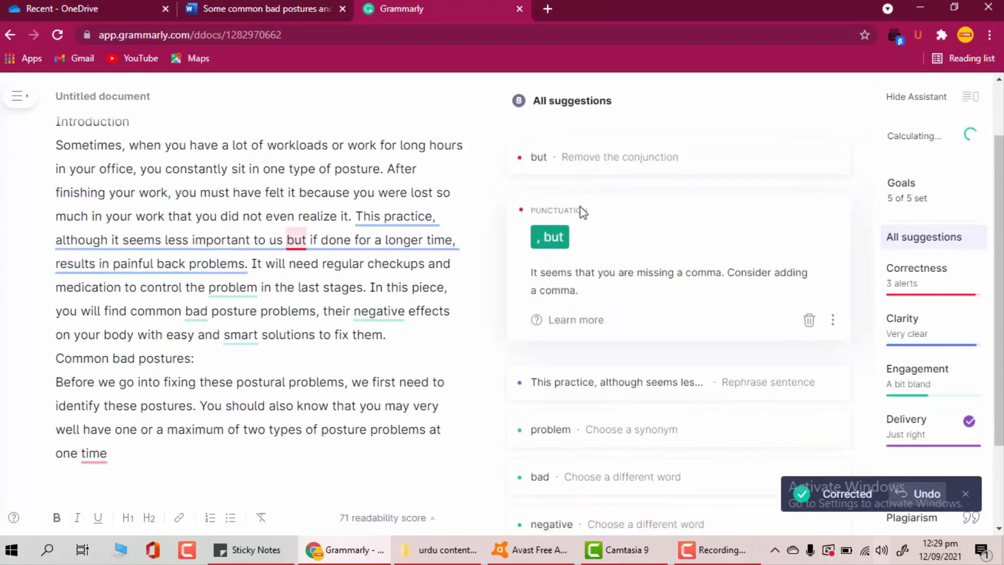
Resolve the "but" alerts by removing the conjunction, and accept the rephrasing that starts the sentence with "Although"
{"action": "left_click", "coordinate": [564, 158]}
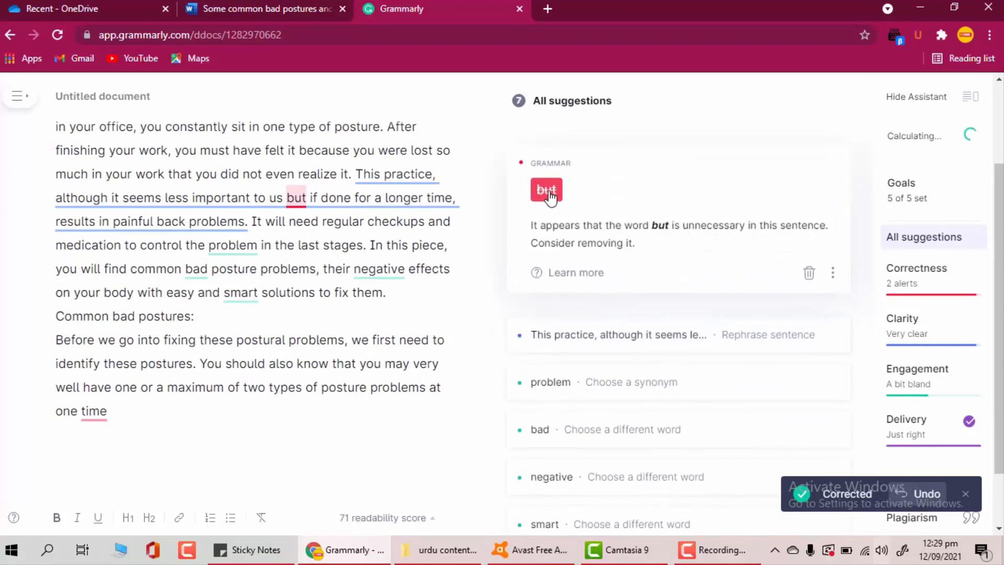
{"action": "left_click", "coordinate": [547, 191]}
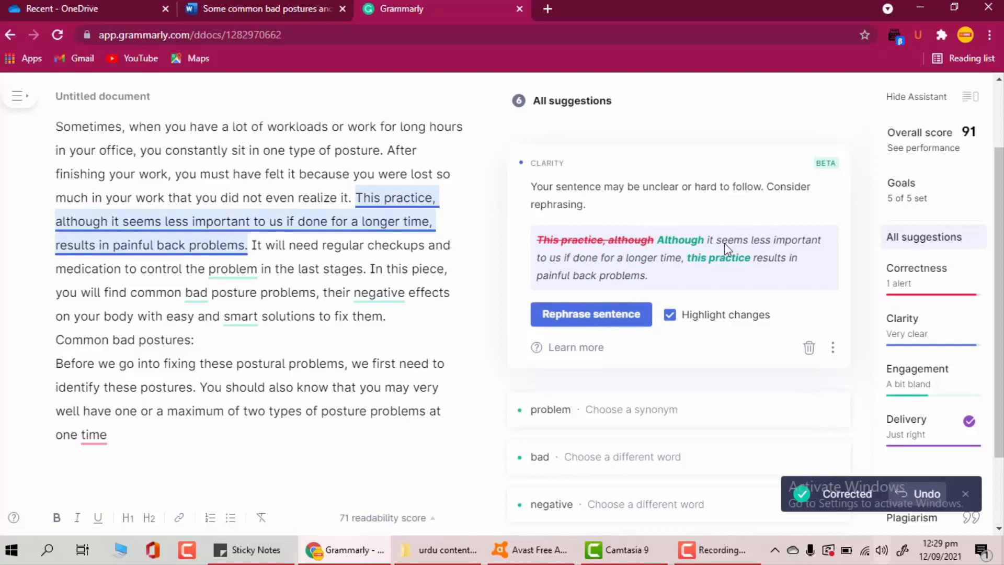
{"action": "left_click", "coordinate": [575, 316]}
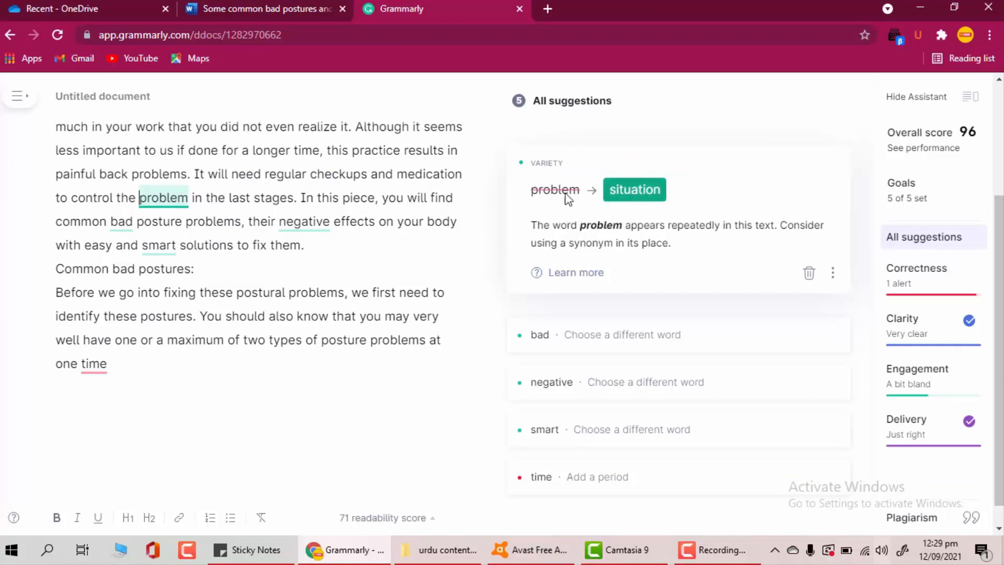
Accept the suggested words "situation", "lousy", "adverse", "innovative" and "accessible", and the period after the closing word "time"
{"action": "left_click", "coordinate": [644, 196]}
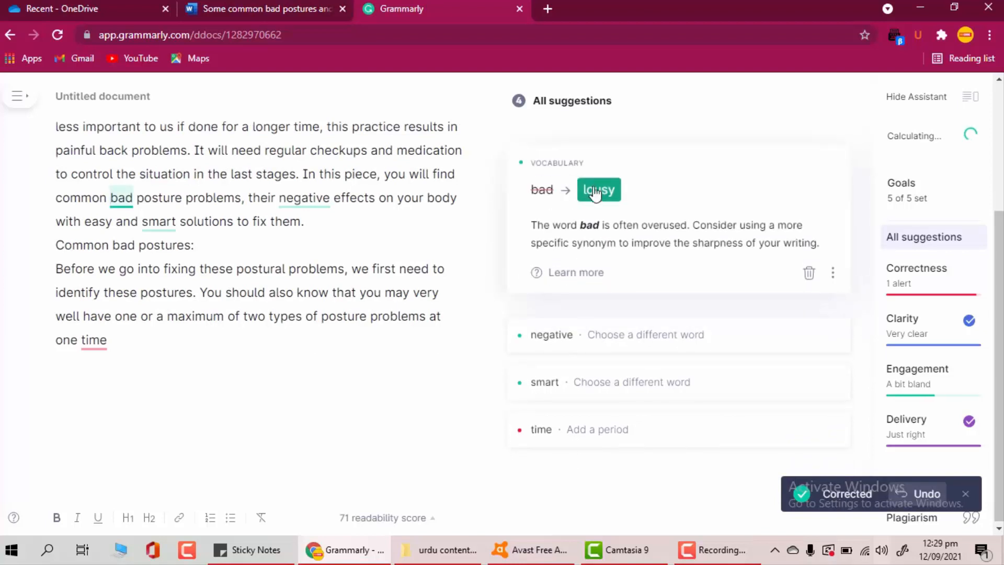
{"action": "left_click", "coordinate": [609, 190]}
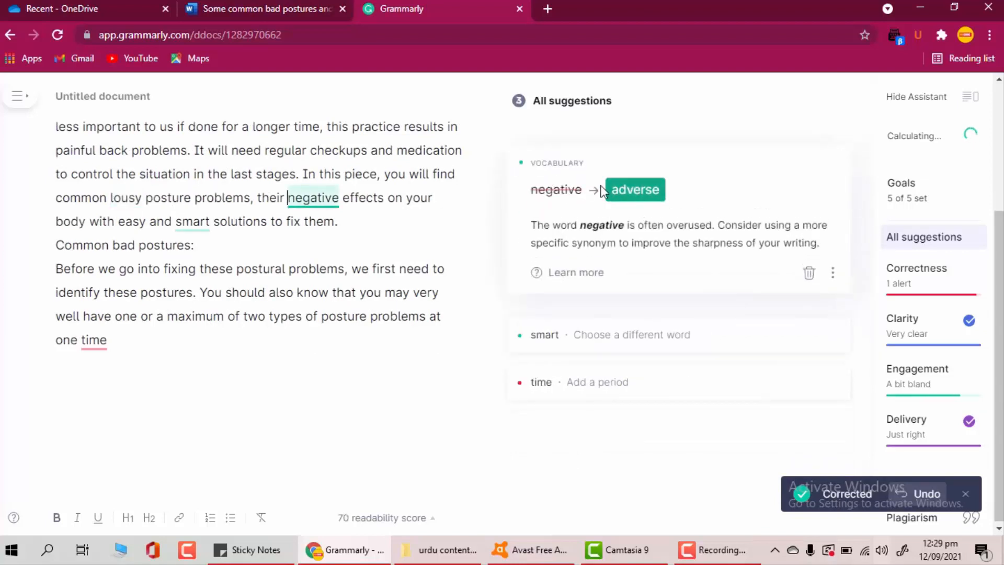
{"action": "left_click", "coordinate": [635, 192]}
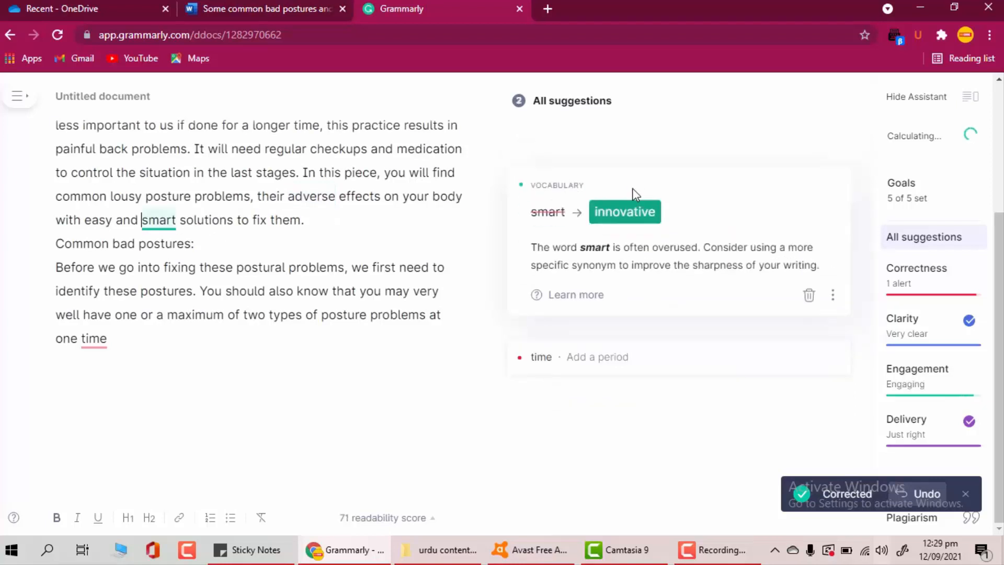
{"action": "left_click", "coordinate": [618, 218]}
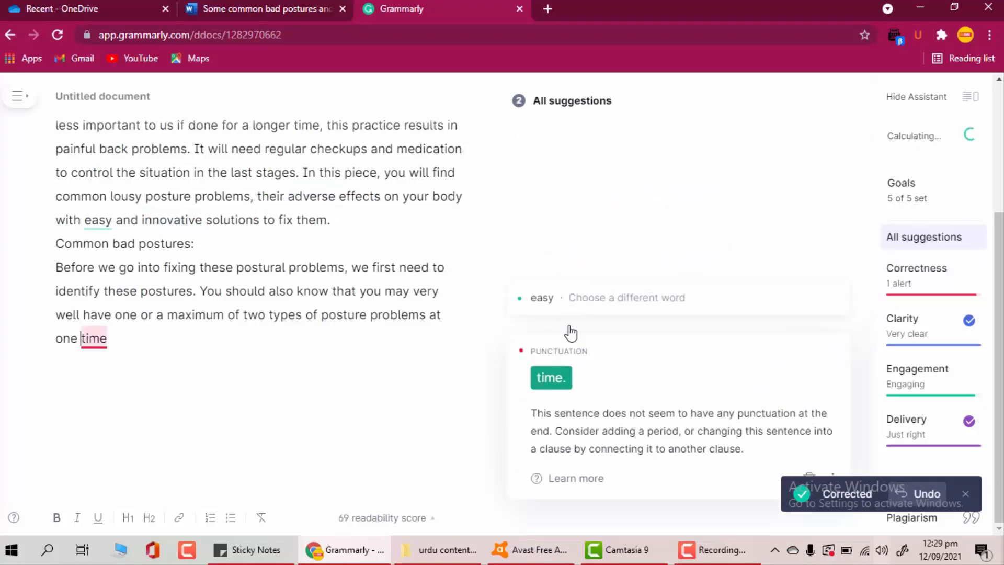
{"action": "left_click", "coordinate": [552, 381]}
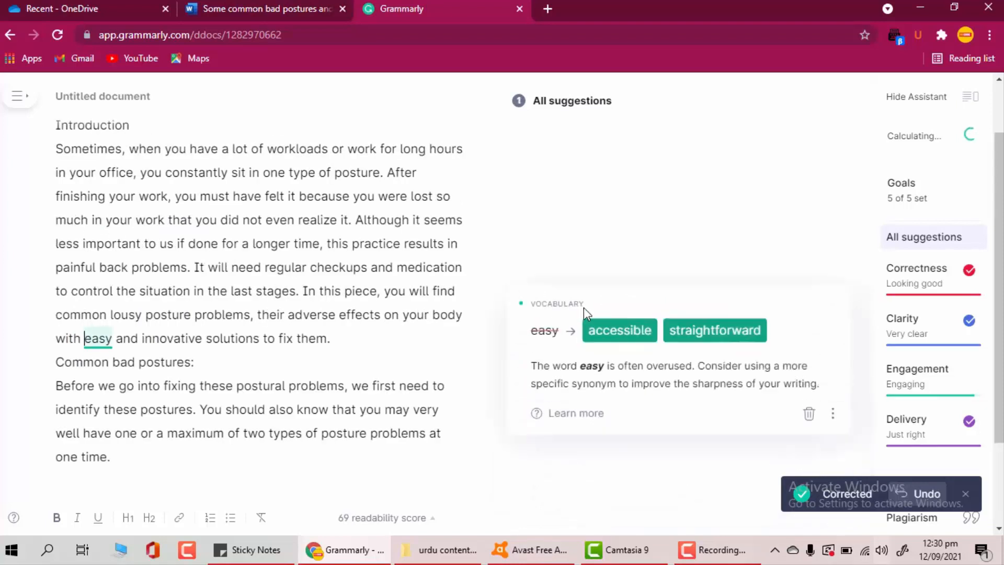
{"action": "left_click", "coordinate": [645, 335]}
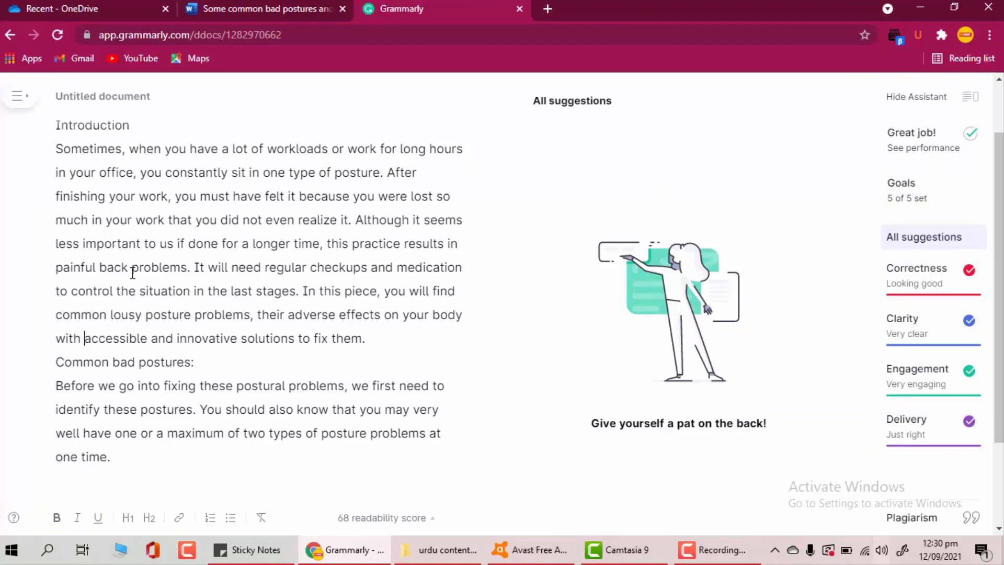
Format the line "Common bad postures:" as a second-level heading (H2)
{"action": "scroll", "coordinate": [64, 332], "scroll_direction": "up", "scroll_amount": 2}
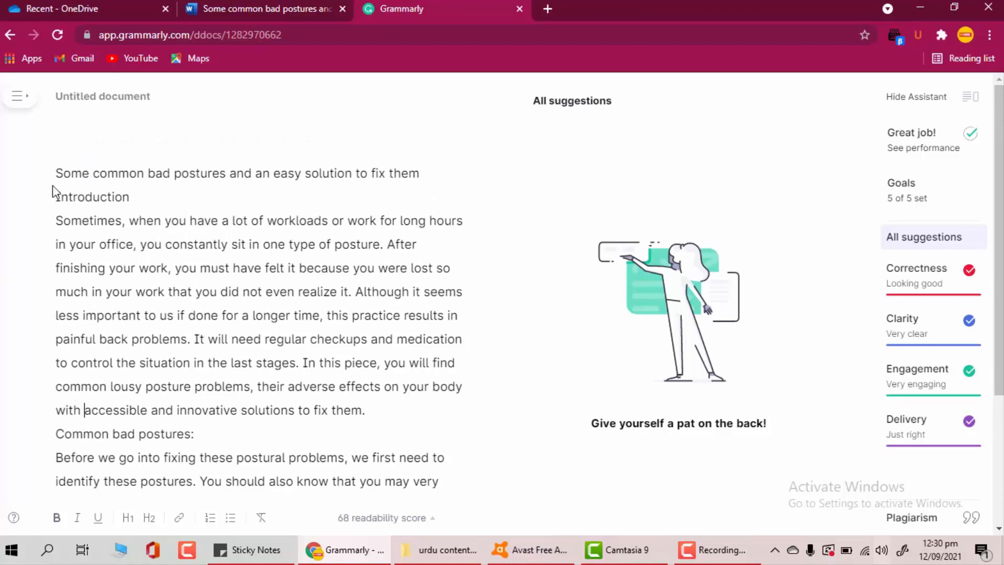
{"action": "scroll", "coordinate": [96, 473], "scroll_direction": "down", "scroll_amount": 4}
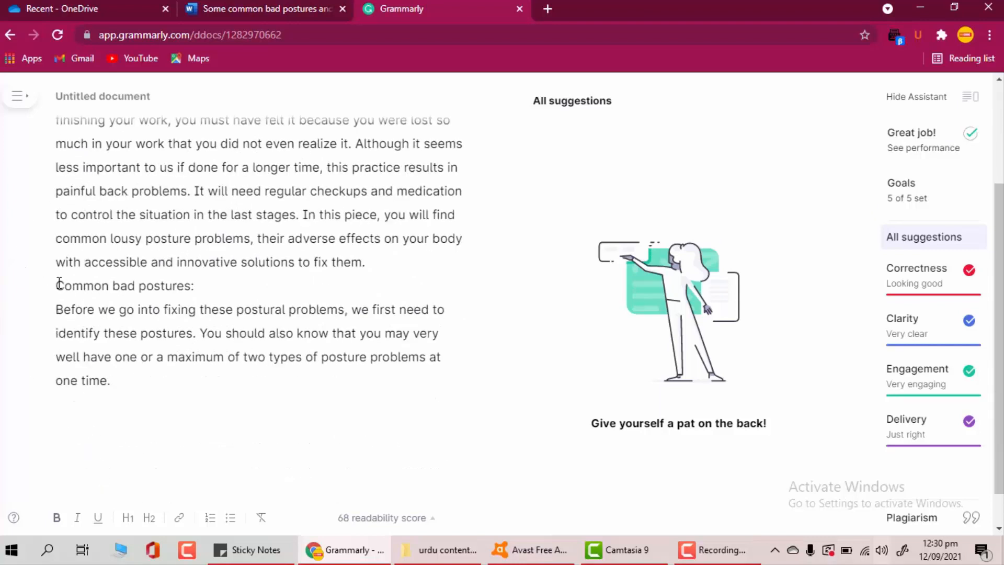
{"action": "left_click_drag", "start_coordinate": [57, 285], "coordinate": [211, 293]}
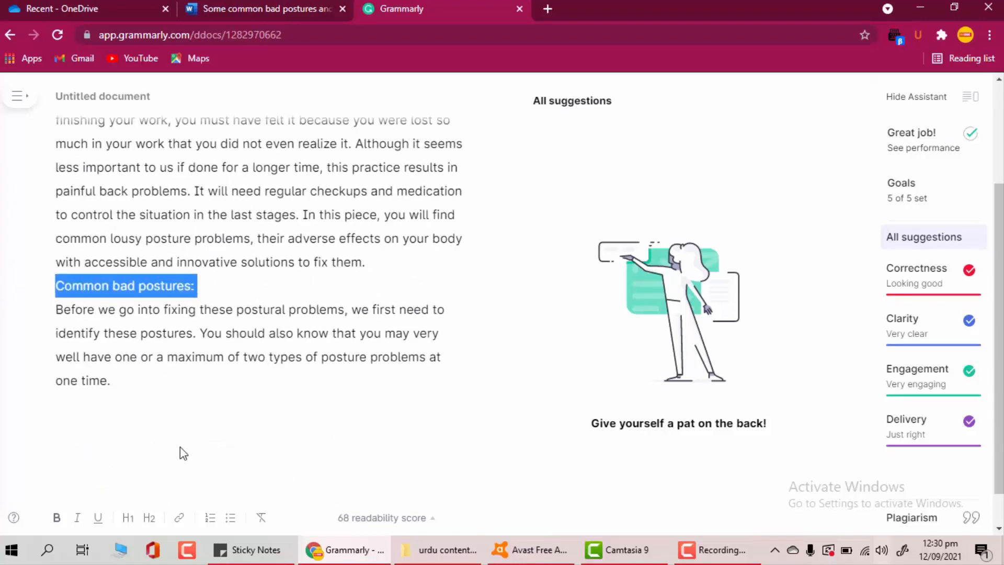
{"action": "left_click", "coordinate": [149, 518]}
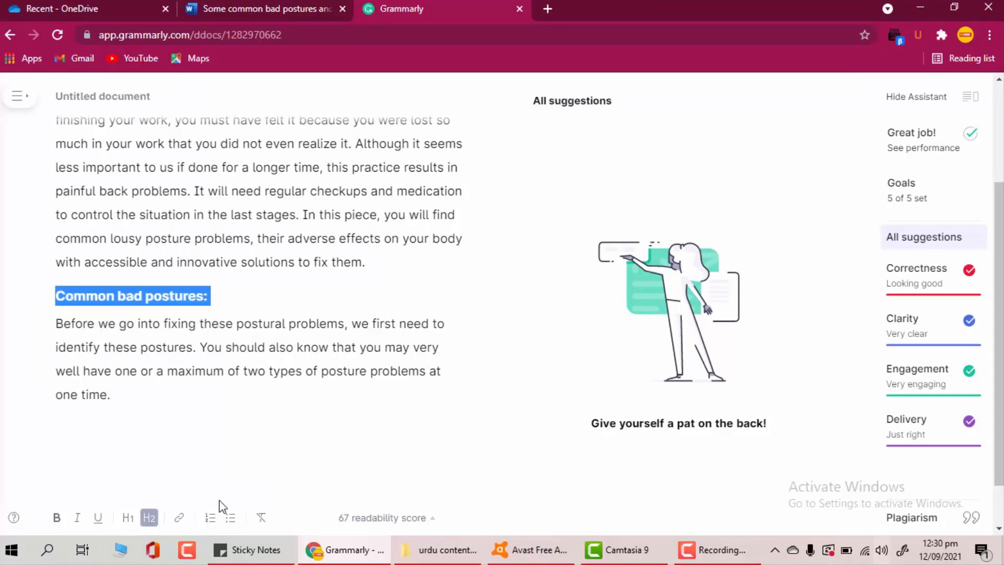
Format the "Introduction" line above the first paragraph as a bold second-level heading (H2)
{"action": "scroll", "coordinate": [137, 257], "scroll_direction": "up", "scroll_amount": 3}
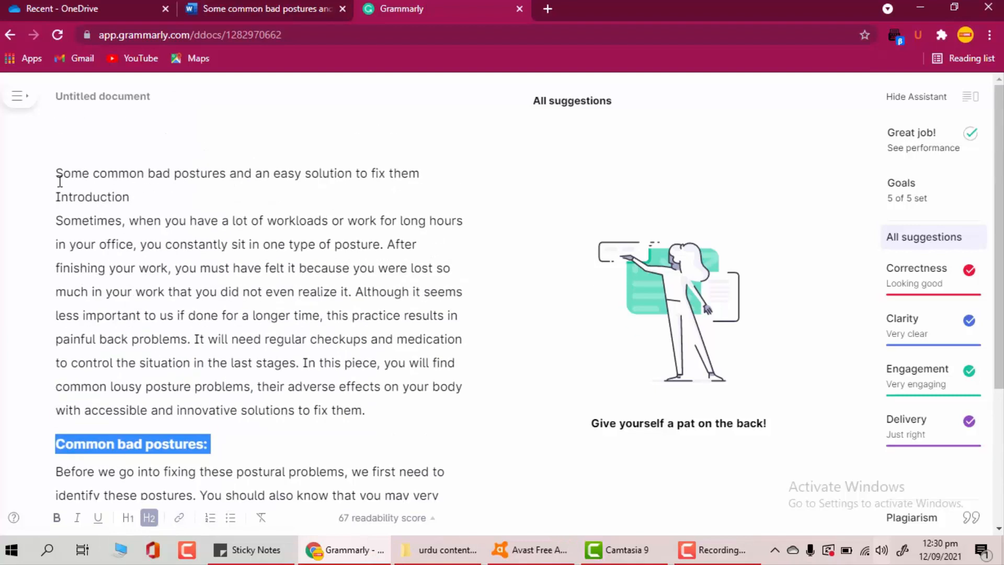
{"action": "key", "text": "Left"}
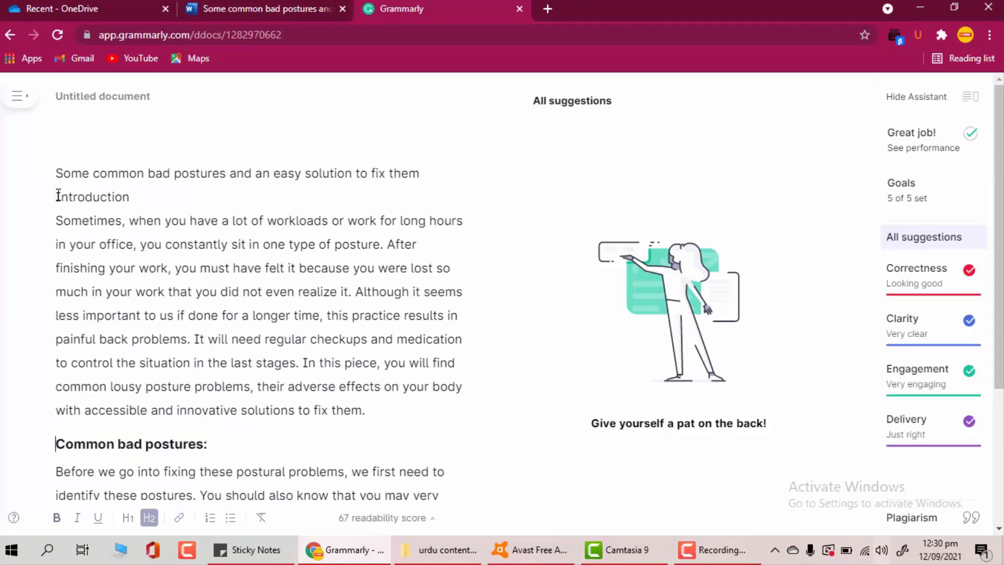
{"action": "left_click_drag", "start_coordinate": [58, 193], "coordinate": [140, 206]}
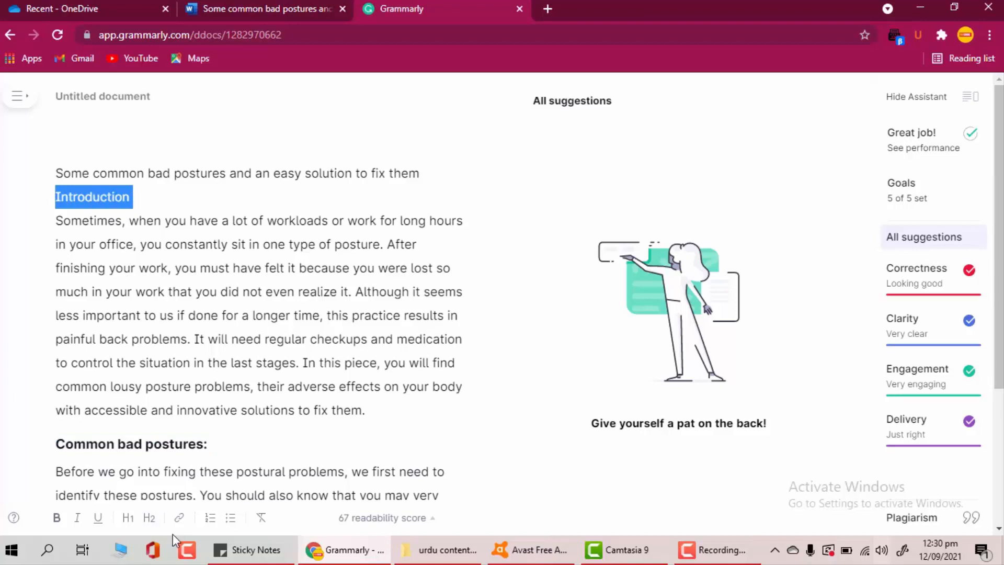
{"action": "left_click", "coordinate": [150, 518]}
{"action": "left_click", "coordinate": [57, 518]}
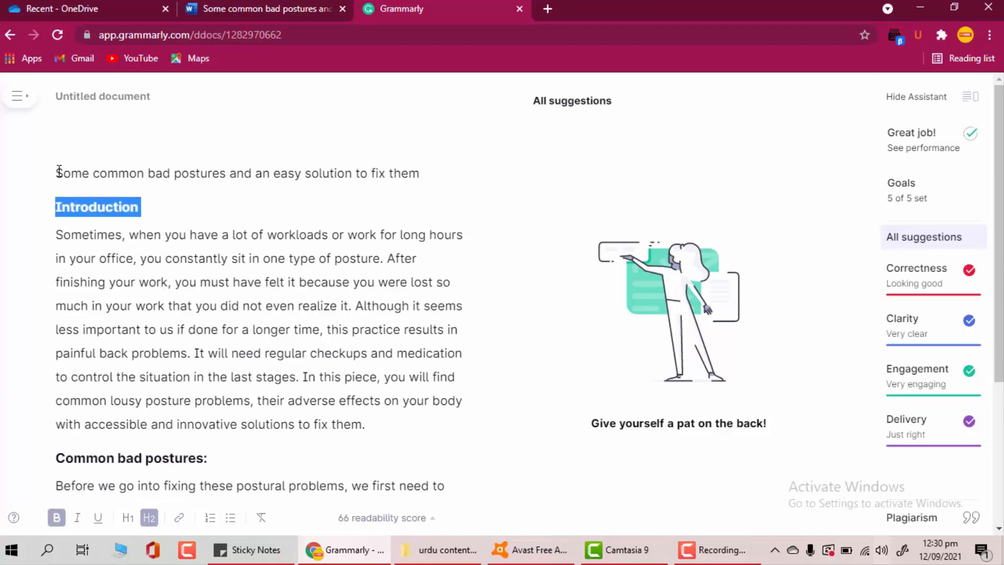
Format the title "Some common bad postures and an easy solution to fix them" as a bold first-level heading (H1)
{"action": "left_click_drag", "start_coordinate": [59, 172], "coordinate": [450, 164]}
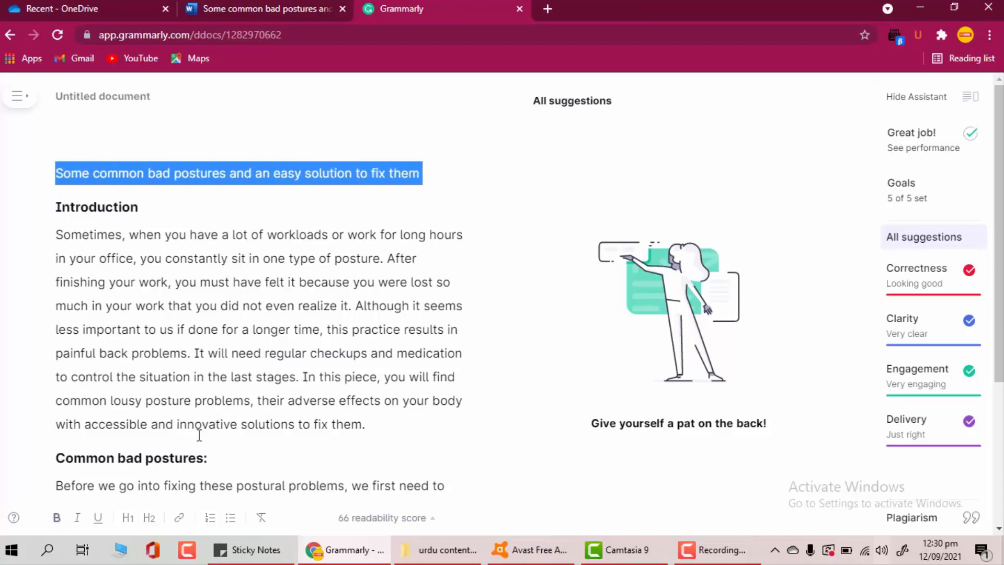
{"action": "left_click", "coordinate": [128, 518]}
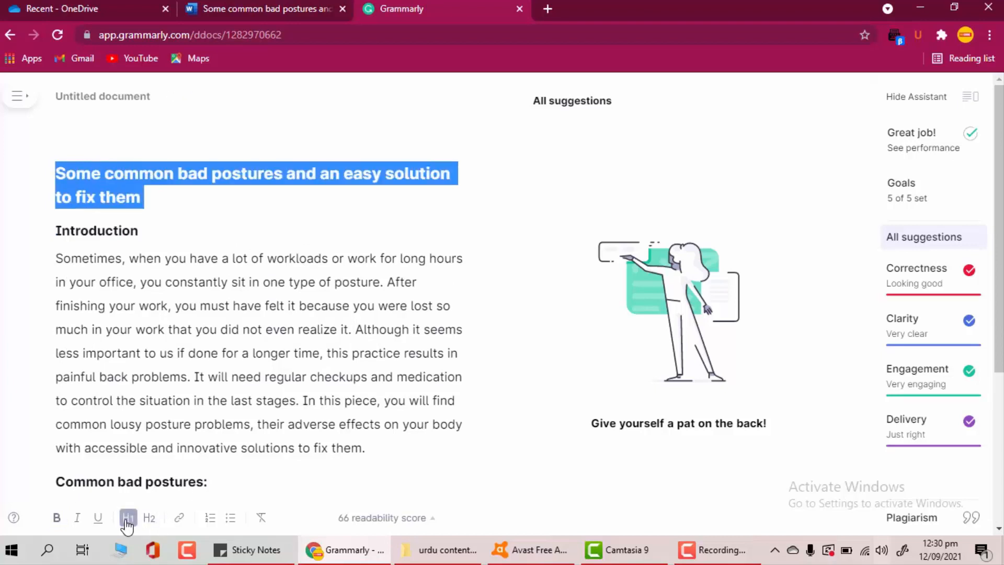
{"action": "left_click", "coordinate": [56, 518]}
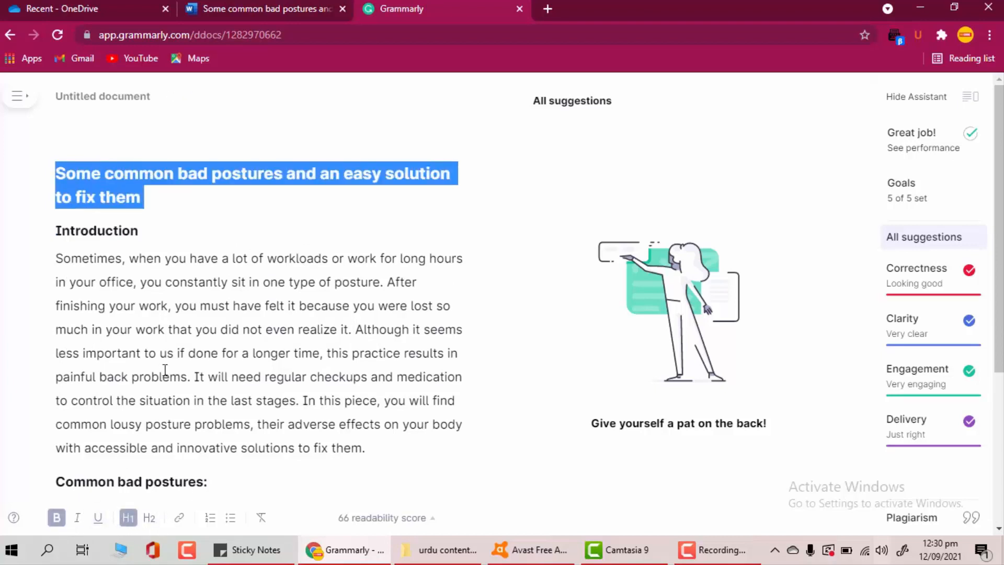
{"action": "left_click", "coordinate": [254, 238]}
{"action": "scroll", "coordinate": [190, 256], "scroll_direction": "down", "scroll_amount": 4}
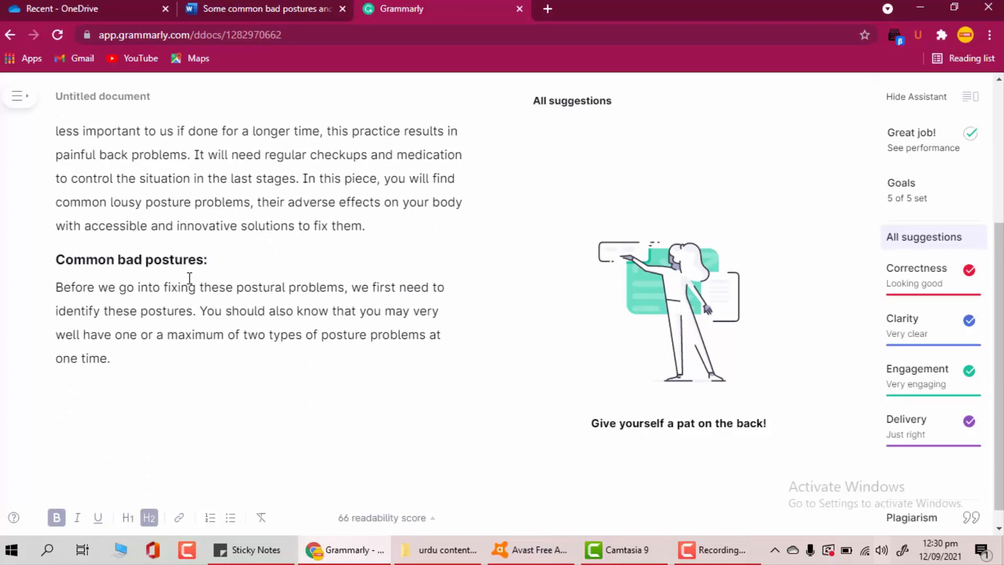
{"action": "scroll", "coordinate": [189, 278], "scroll_direction": "up", "scroll_amount": 4}
{"action": "scroll", "coordinate": [170, 350], "scroll_direction": "down", "scroll_amount": 4}
{"action": "scroll", "coordinate": [147, 267], "scroll_direction": "up", "scroll_amount": 4}
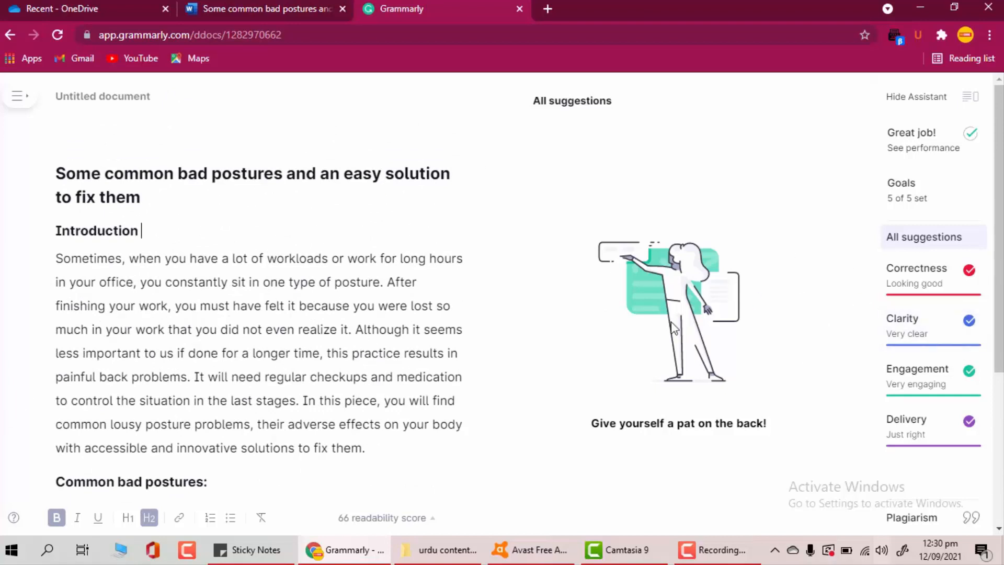
{"action": "left_click", "coordinate": [724, 535]}
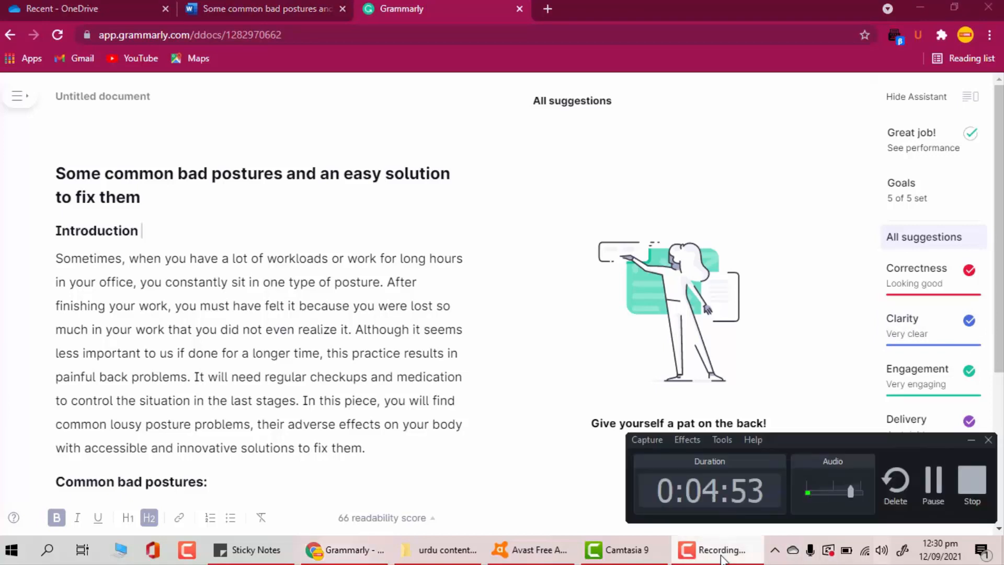
{"action": "left_click", "coordinate": [723, 536]}
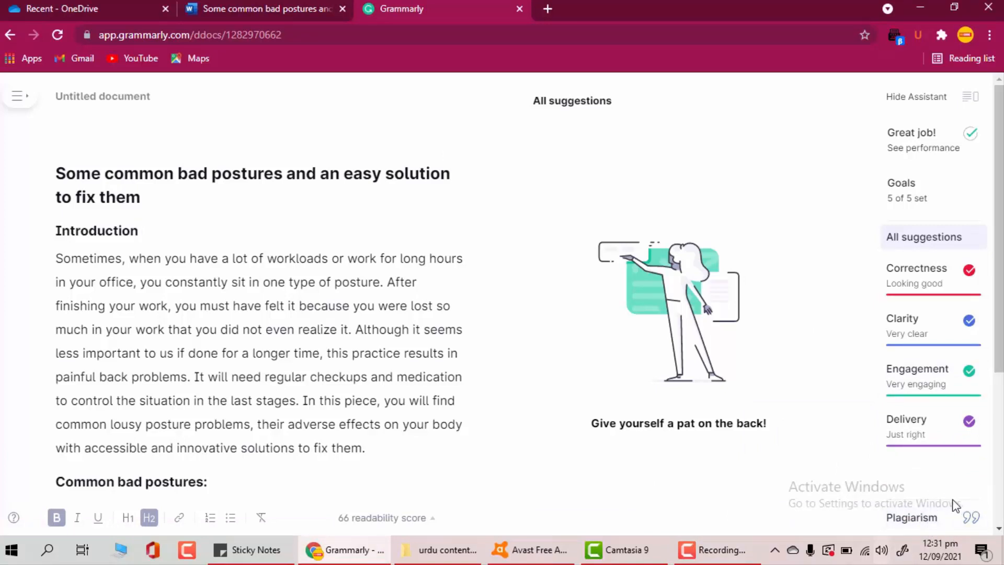
Run the plagiarism check on the document and review the passages marked in the text
{"action": "left_click", "coordinate": [906, 518]}
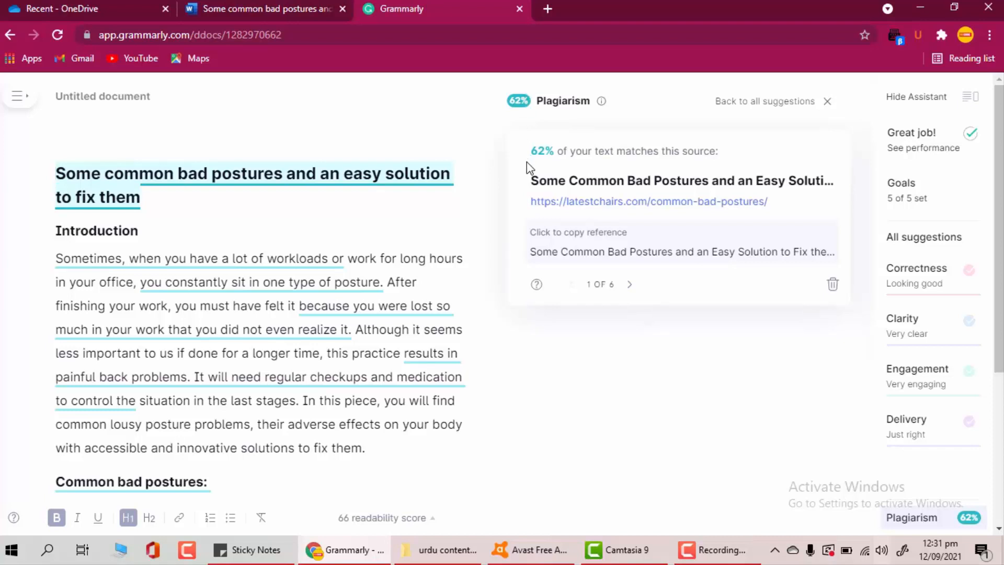
{"action": "scroll", "coordinate": [172, 290], "scroll_direction": "down", "scroll_amount": 5}
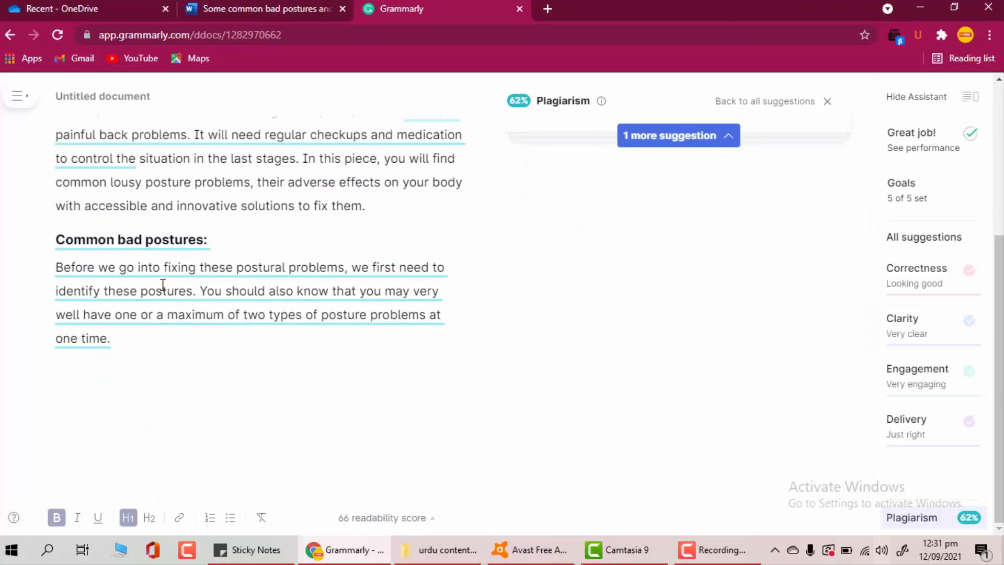
{"action": "scroll", "coordinate": [163, 284], "scroll_direction": "up", "scroll_amount": 3}
{"action": "scroll", "coordinate": [172, 232], "scroll_direction": "up", "scroll_amount": 2}
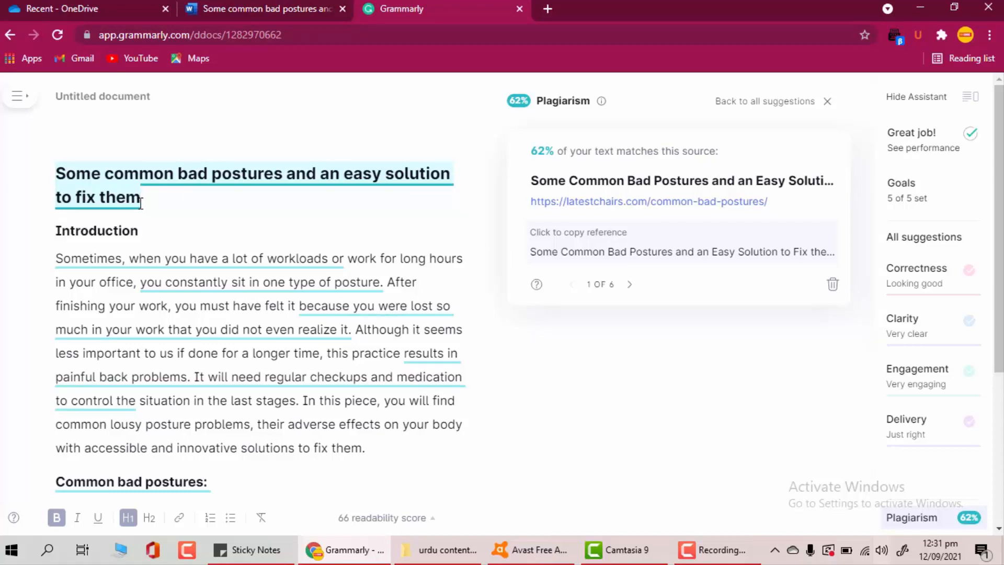
In the first sentence under "Introduction", insert "when you have a lot of workload" directly before "work for long hours"
{"action": "key", "text": "Return"}
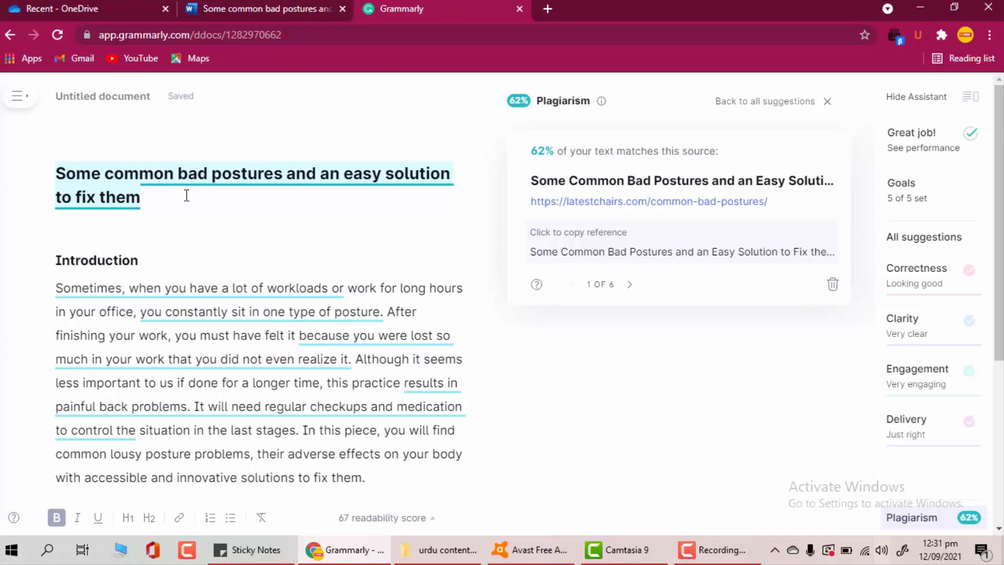
{"action": "key", "text": "BackSpace"}
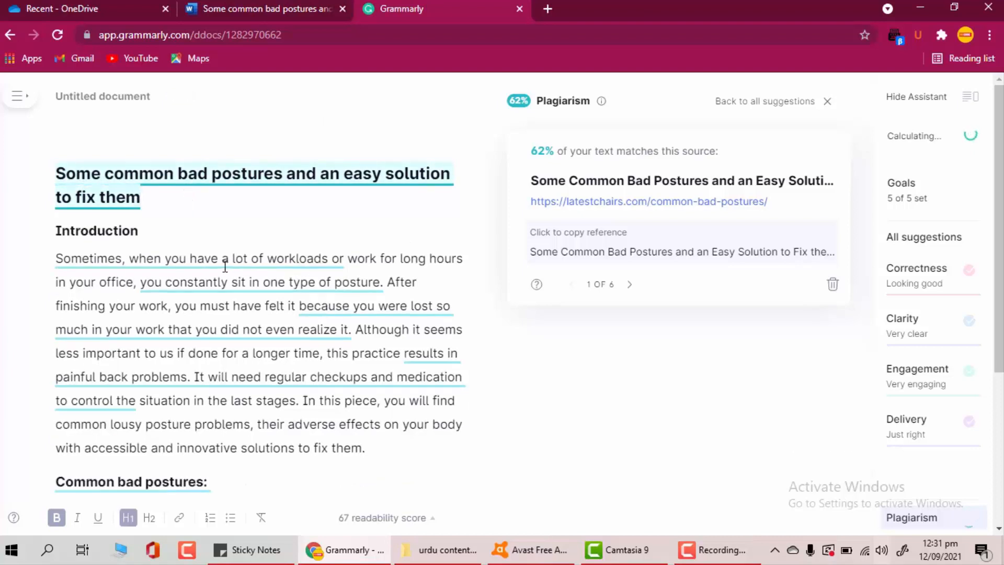
{"action": "left_click", "coordinate": [350, 259]}
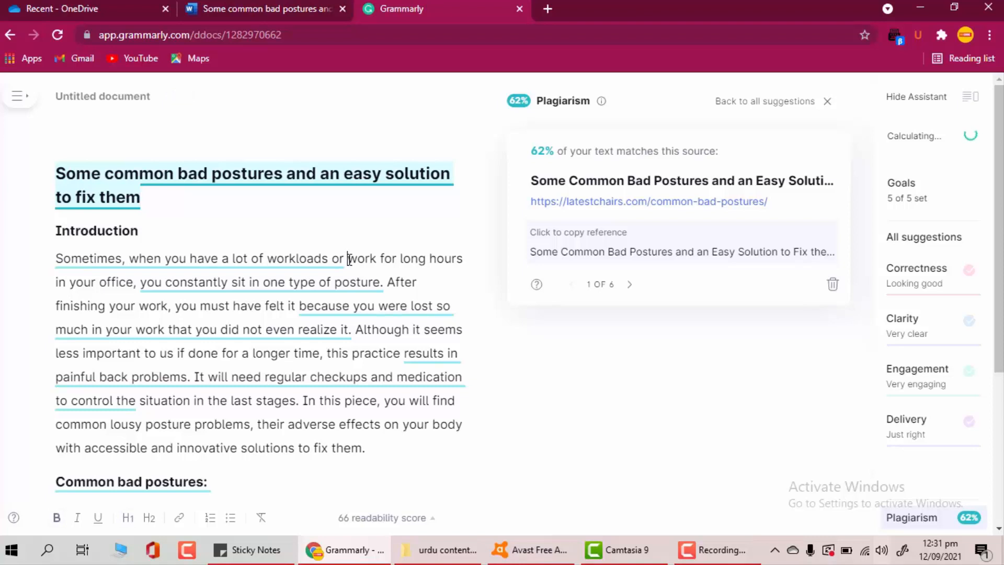
{"action": "type", "text": "when "}
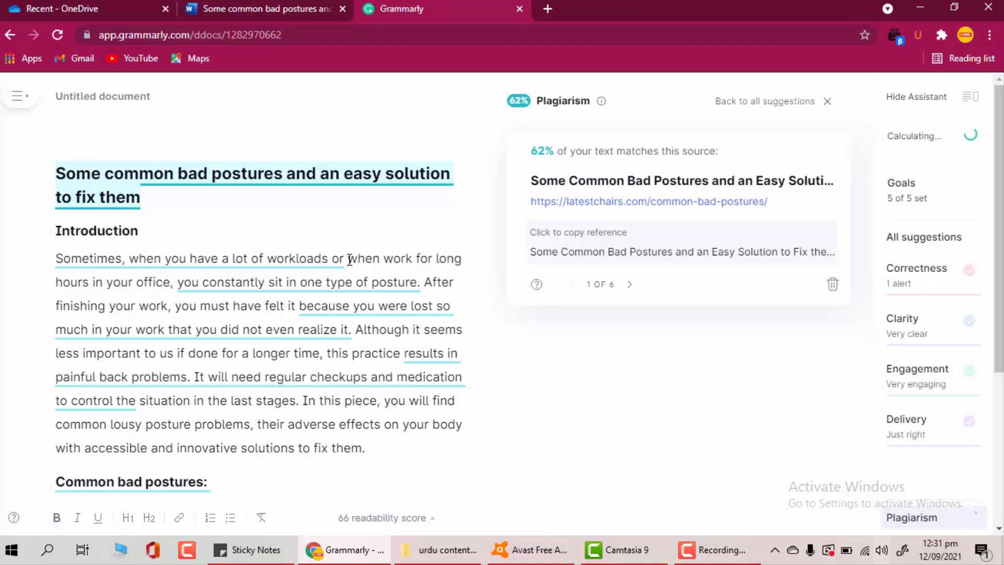
{"action": "type", "text": "youu"}
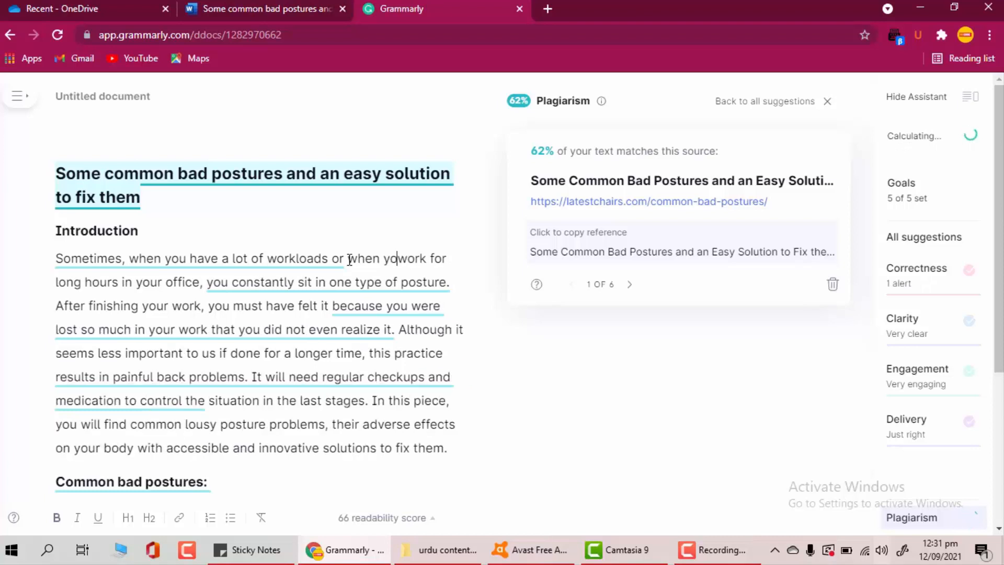
{"action": "key", "text": "BackSpace"}
{"action": "type", "text": "have a "}
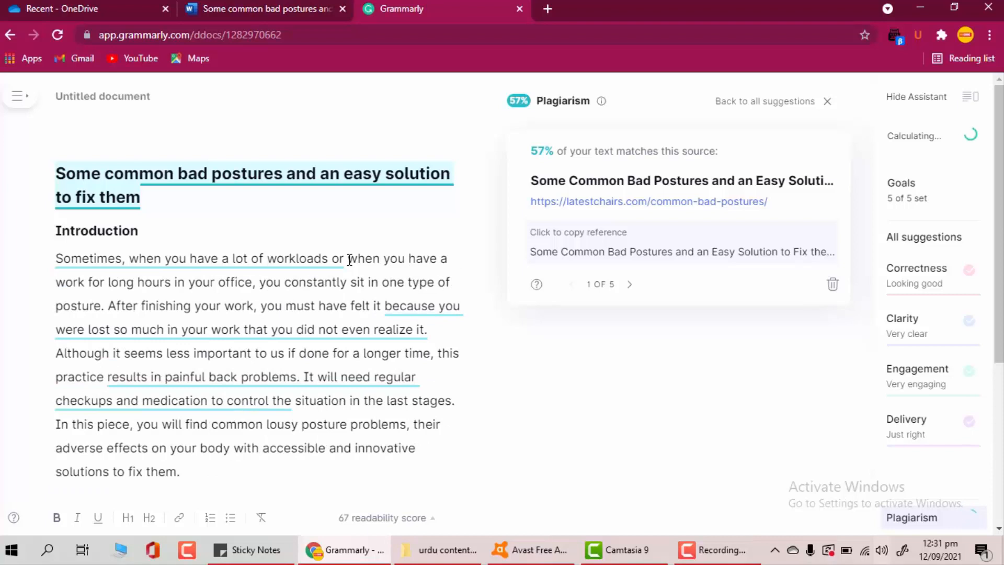
{"action": "type", "text": "lot of wor"}
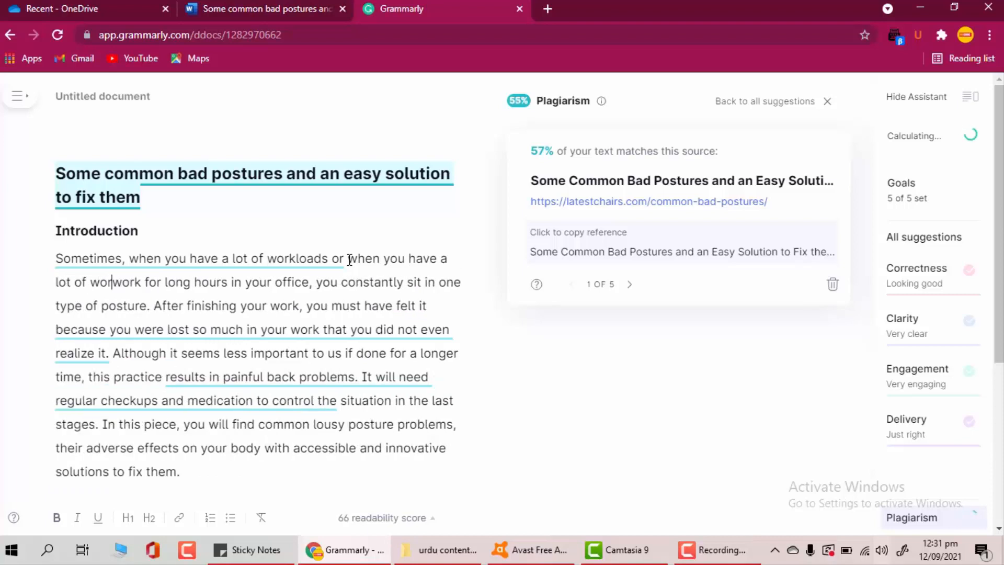
{"action": "type", "text": "kload"}
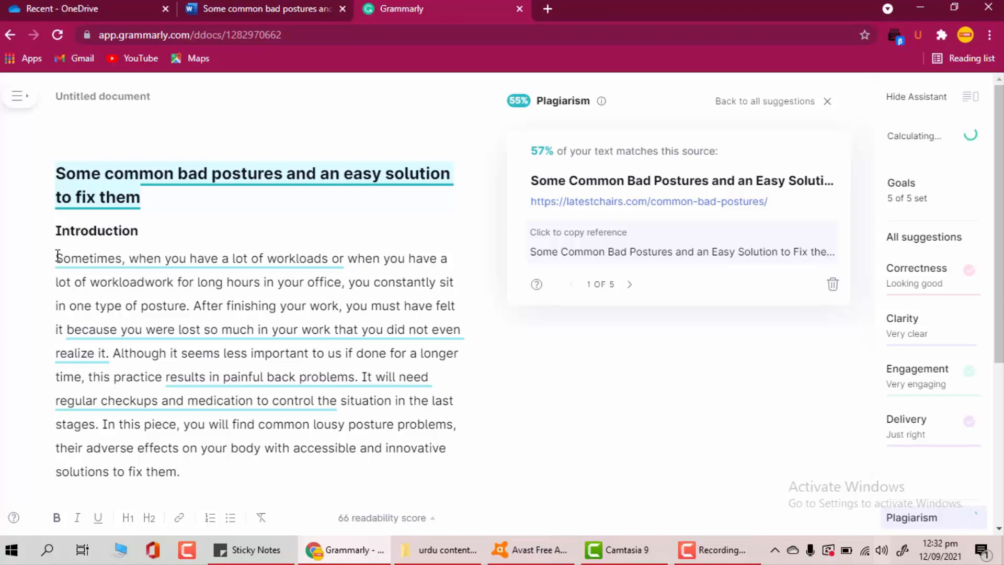
Delete the matched opening "Sometimes, when you have a lot of workloads or" and capitalize the sentence's new first word as "When"
{"action": "left_click_drag", "start_coordinate": [58, 255], "coordinate": [345, 257]}
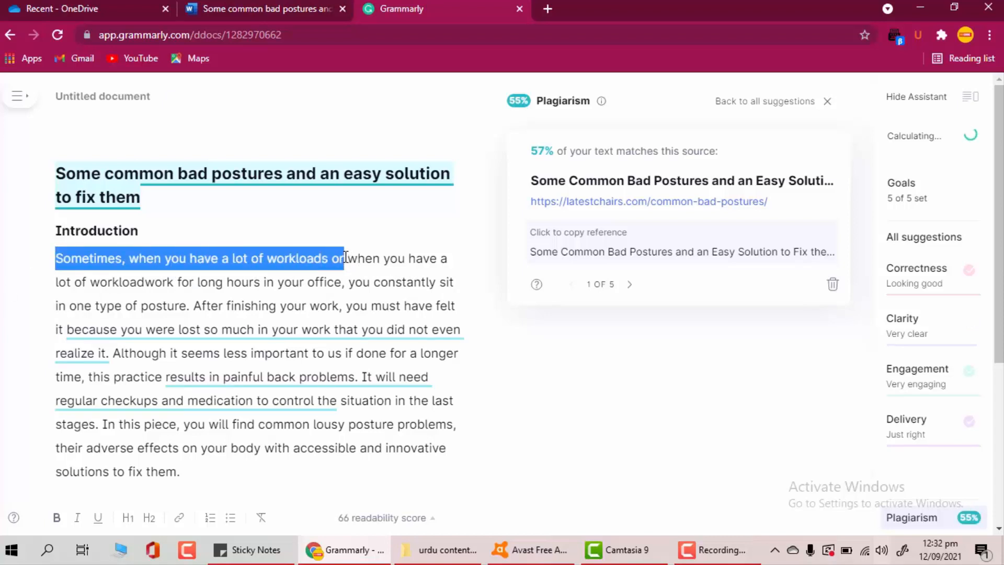
{"action": "key", "text": "BackSpace"}
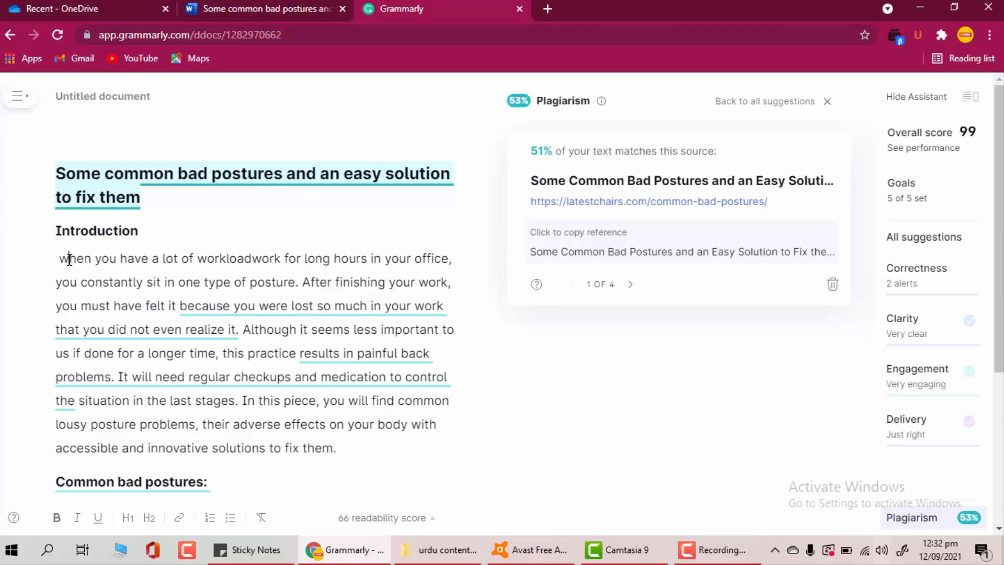
{"action": "key", "text": "Delete"}
{"action": "type", "text": "W"}
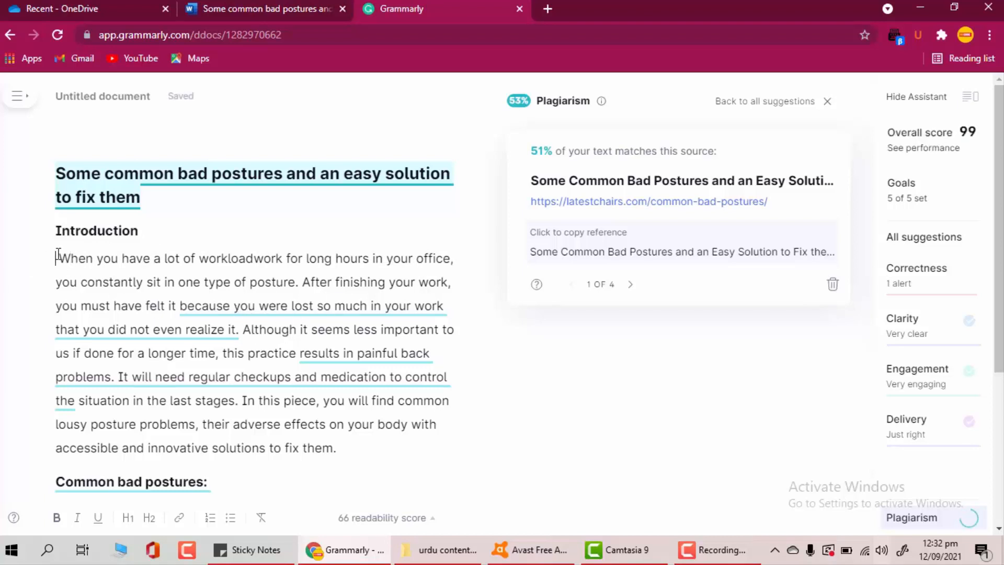
Review the reworded opening and the remaining plagiarism marks, check the original article in Word, and return to Grammarly
{"action": "left_click_drag", "start_coordinate": [56, 259], "coordinate": [452, 254]}
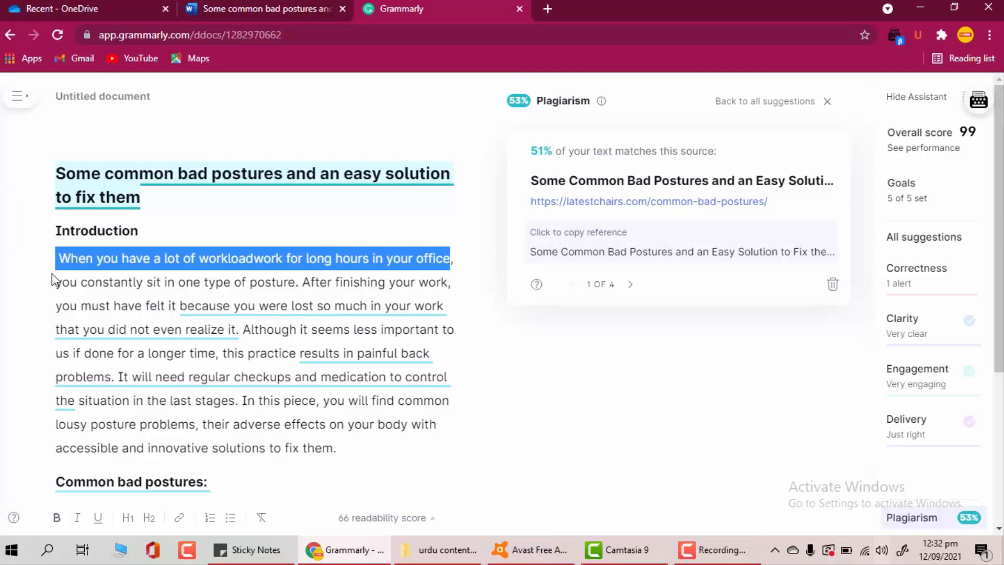
{"action": "scroll", "coordinate": [312, 338], "scroll_direction": "down", "scroll_amount": 2}
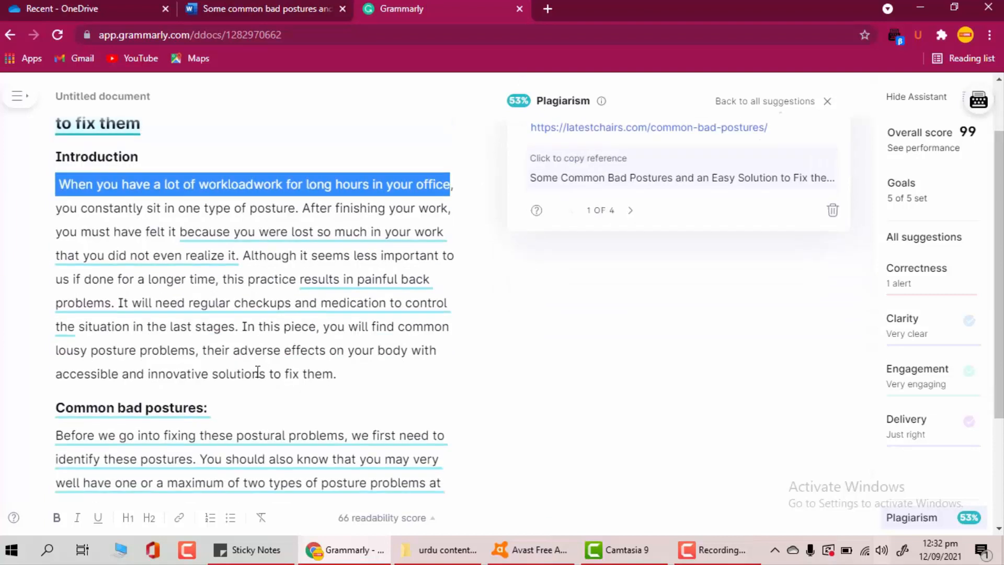
{"action": "scroll", "coordinate": [213, 298], "scroll_direction": "down", "scroll_amount": 4}
{"action": "scroll", "coordinate": [180, 291], "scroll_direction": "up", "scroll_amount": 6}
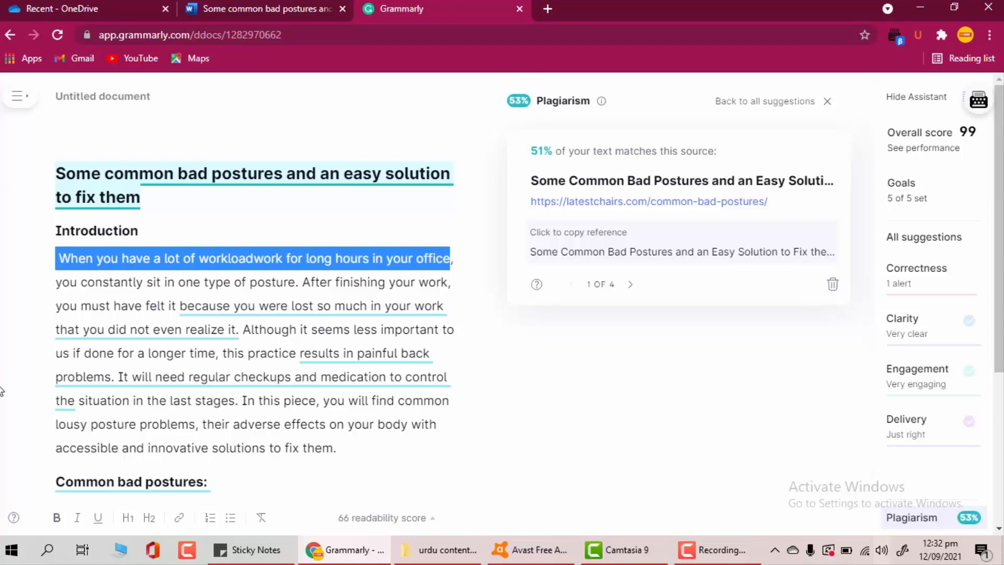
{"action": "scroll", "coordinate": [54, 361], "scroll_direction": "down", "scroll_amount": 3}
{"action": "scroll", "coordinate": [9, 368], "scroll_direction": "up", "scroll_amount": 3}
{"action": "left_click", "coordinate": [249, 7]}
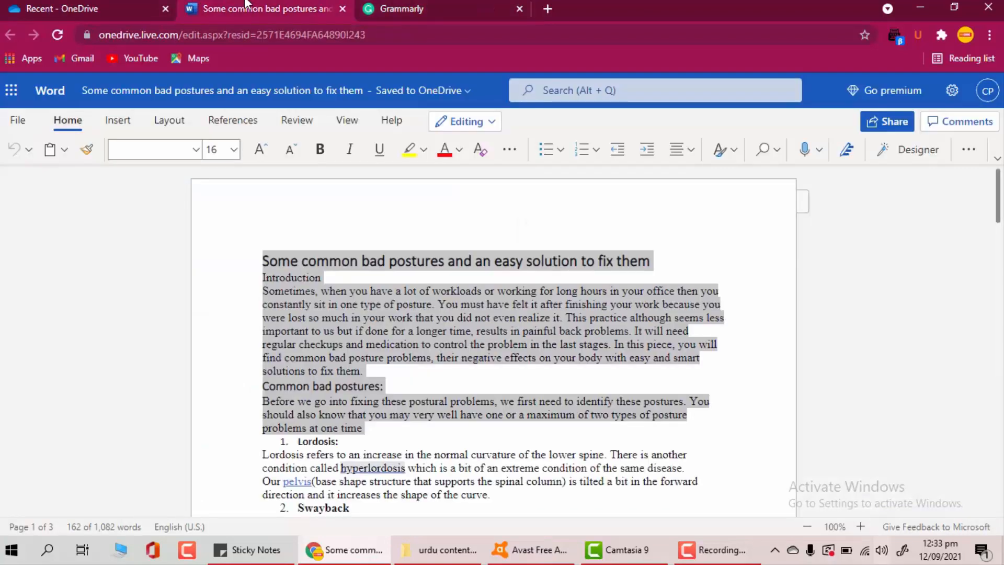
{"action": "left_click", "coordinate": [390, 7]}
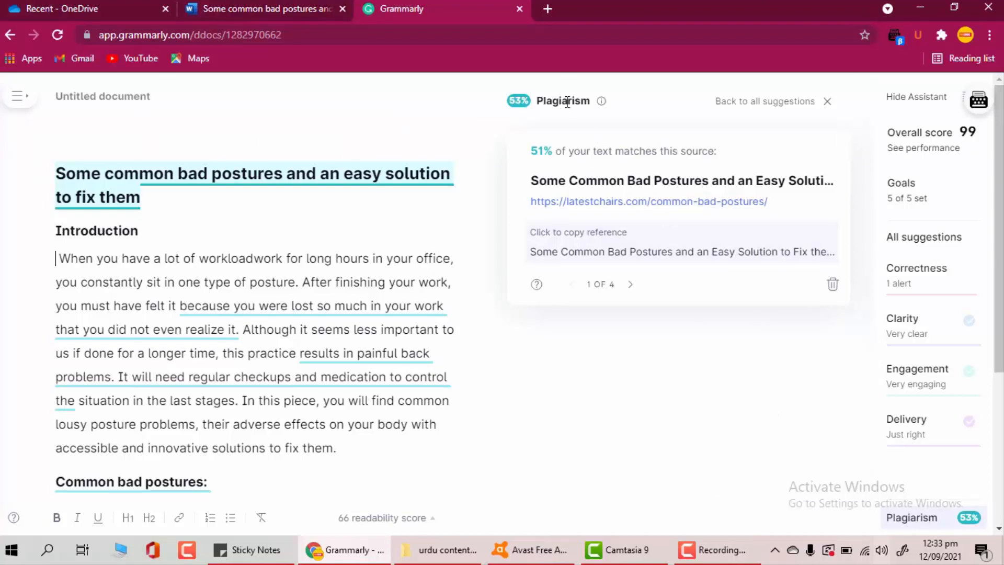
{"action": "mouse_move", "coordinate": [598, 107]}
Examine the document statistics for words, characters, reading time, speaking time and readability, keeping the readability score as the displayed figure
{"action": "left_click", "coordinate": [432, 519]}
{"action": "left_click", "coordinate": [432, 521]}
{"action": "left_click", "coordinate": [432, 520]}
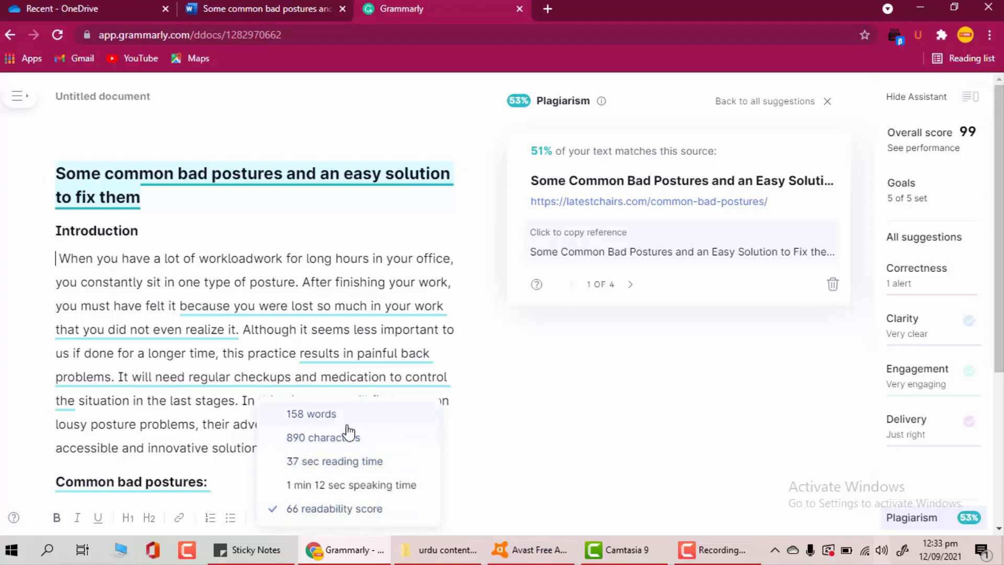
{"action": "left_click", "coordinate": [331, 510]}
{"action": "left_click", "coordinate": [413, 519]}
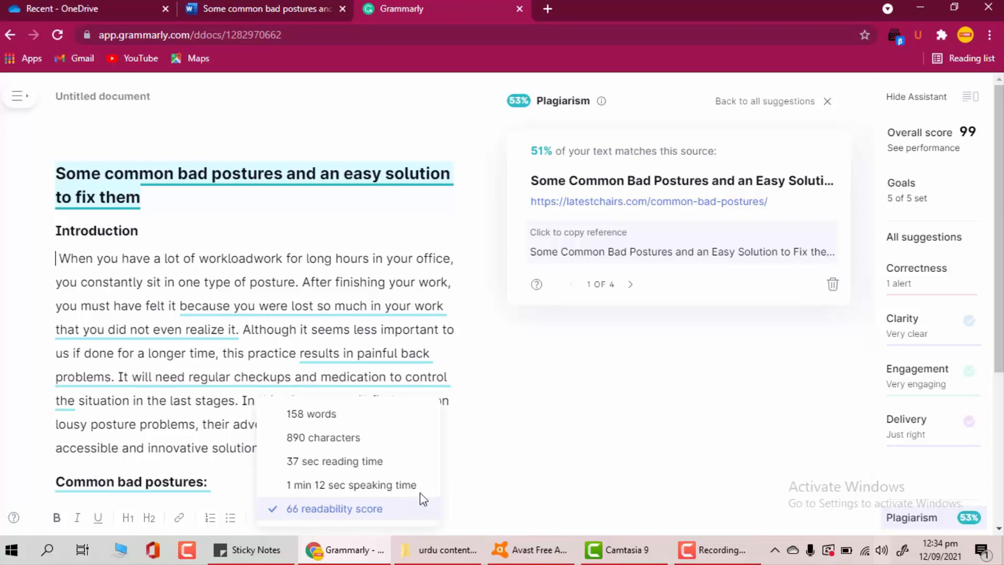
{"action": "left_click", "coordinate": [214, 279]}
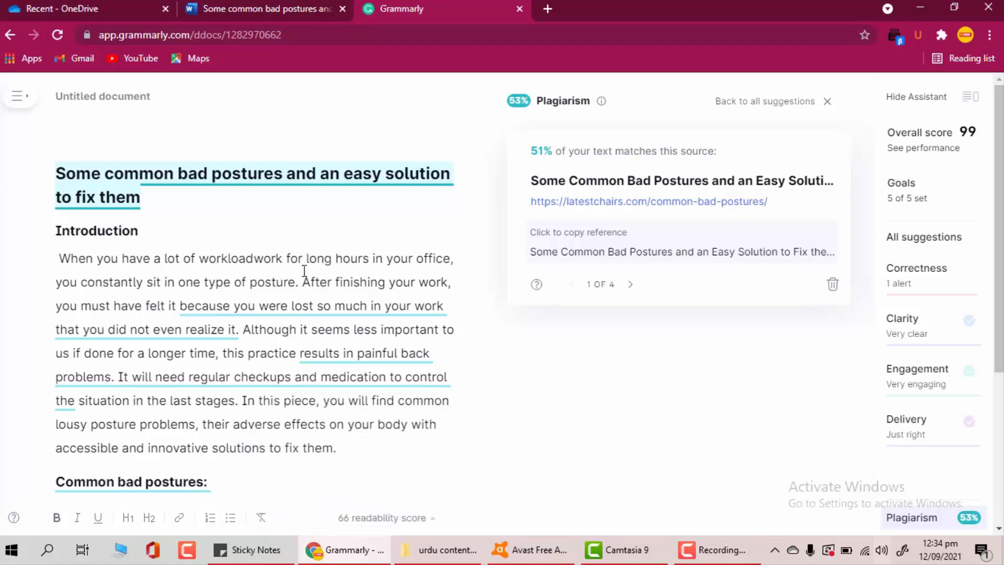
{"action": "scroll", "coordinate": [266, 295], "scroll_direction": "down", "scroll_amount": 4}
{"action": "scroll", "coordinate": [265, 287], "scroll_direction": "up", "scroll_amount": 4}
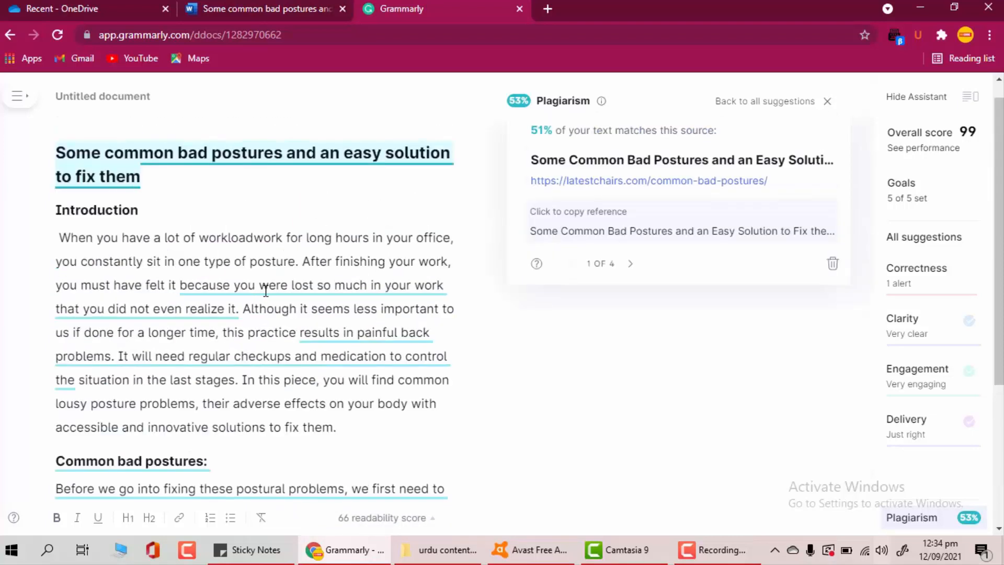
{"action": "left_click", "coordinate": [406, 518]}
{"action": "left_click", "coordinate": [107, 240]}
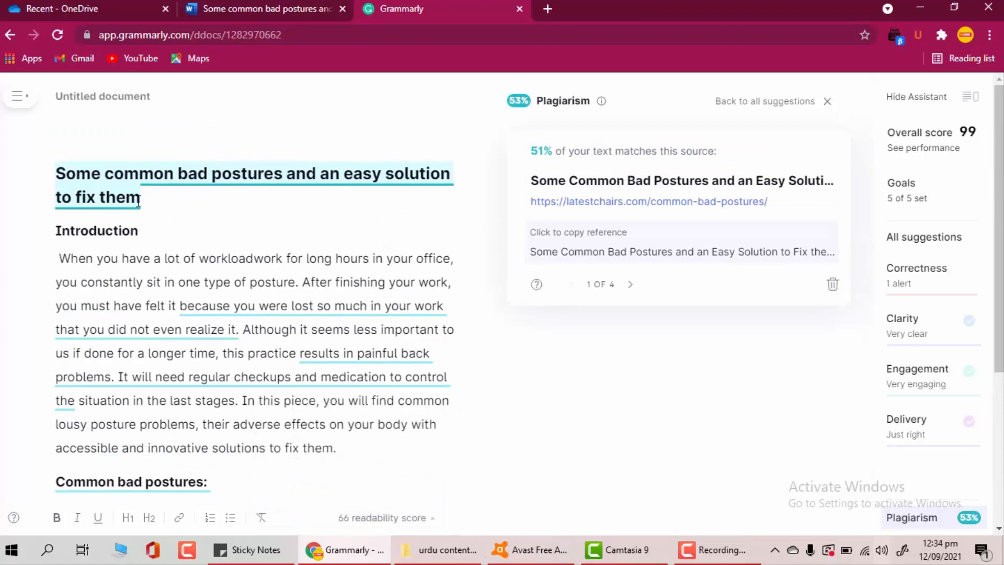